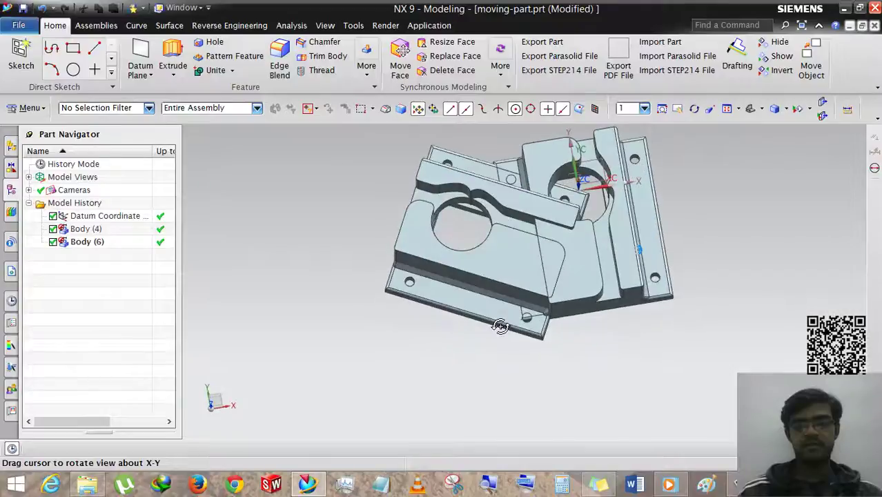
# Step: Orbit the valve-body model to view it from another angle before starting the move
pyautogui.moveTo(500, 326); pyautogui.dragTo(554, 260, button='middle')
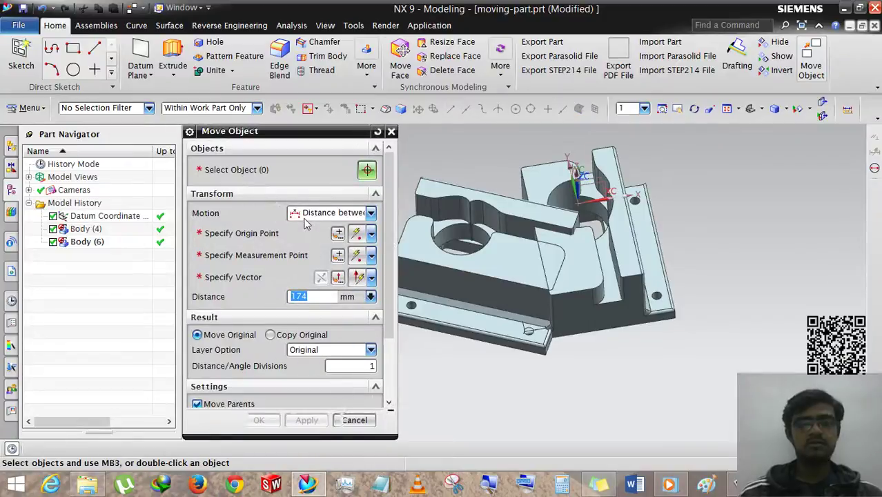
# Step: Change the Move Object motion type to Radial Distance
pyautogui.click(332, 212)
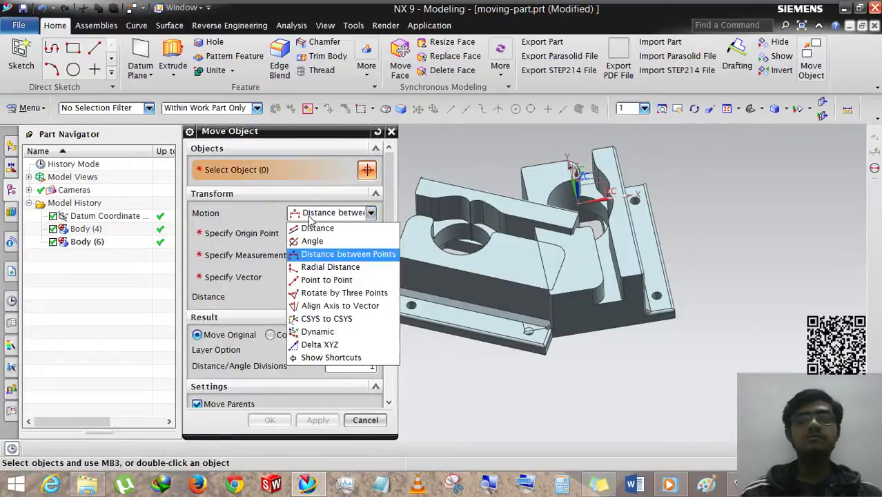
pyautogui.click(322, 268)
pyautogui.moveTo(650, 276); pyautogui.dragTo(450, 289, button='middle')
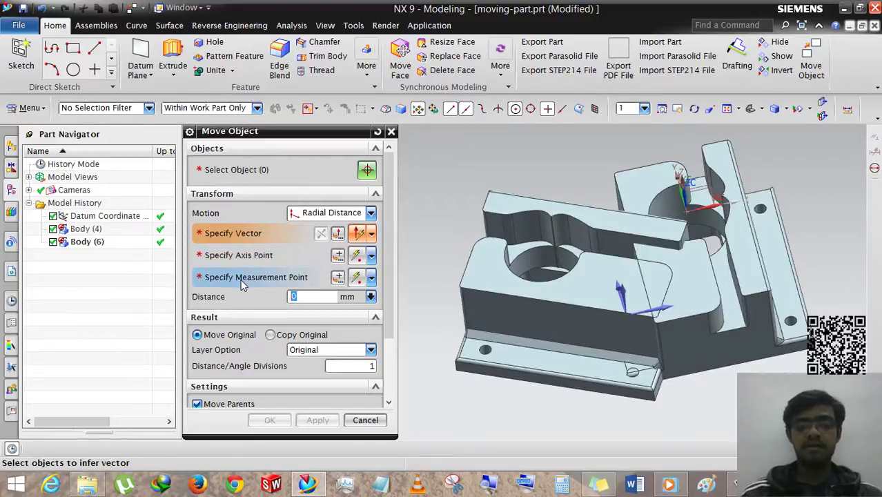
# Step: Select VALVE-MAIN, use the top face normal as vector, and pick arc-centre axis and measurement points
pyautogui.click(235, 173)
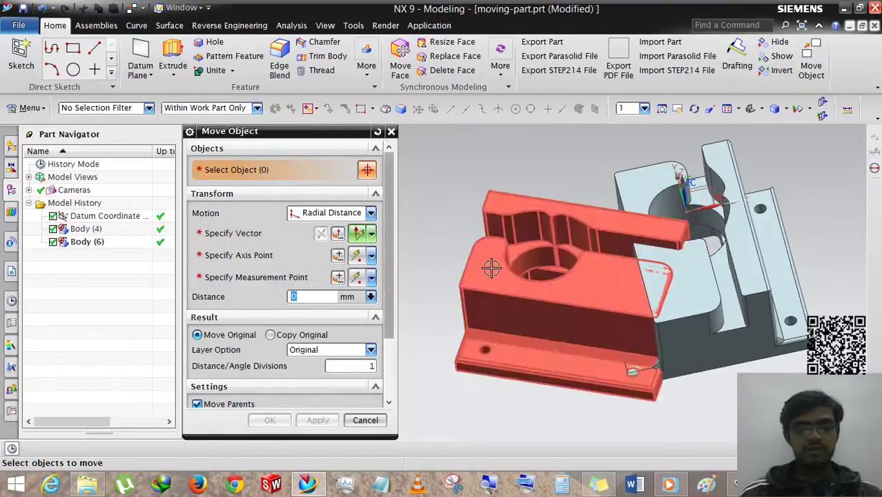
pyautogui.click(463, 248)
pyautogui.click(219, 234)
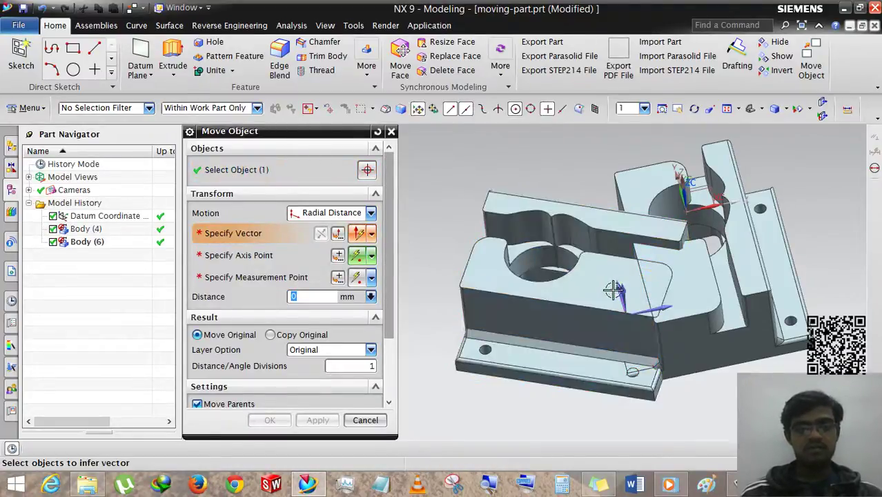
pyautogui.moveTo(577, 302); pyautogui.dragTo(579, 280, button='middle')
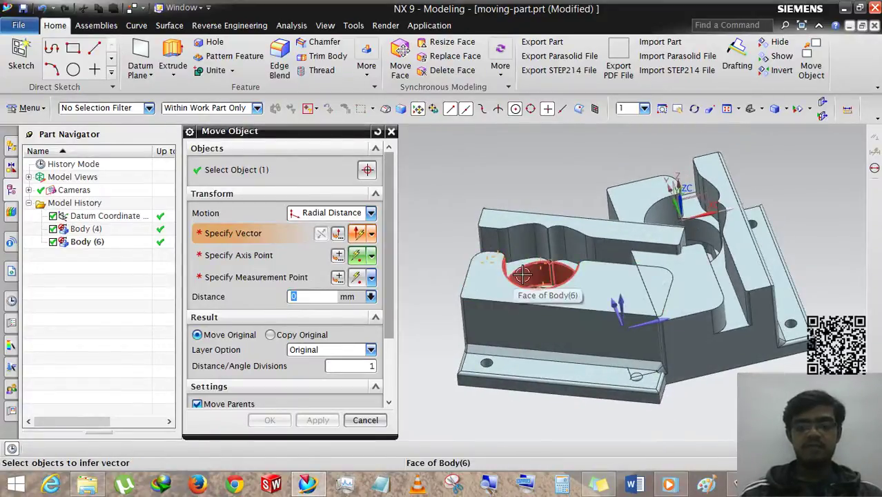
pyautogui.click(573, 290)
pyautogui.moveTo(560, 322); pyautogui.dragTo(567, 364, button='middle')
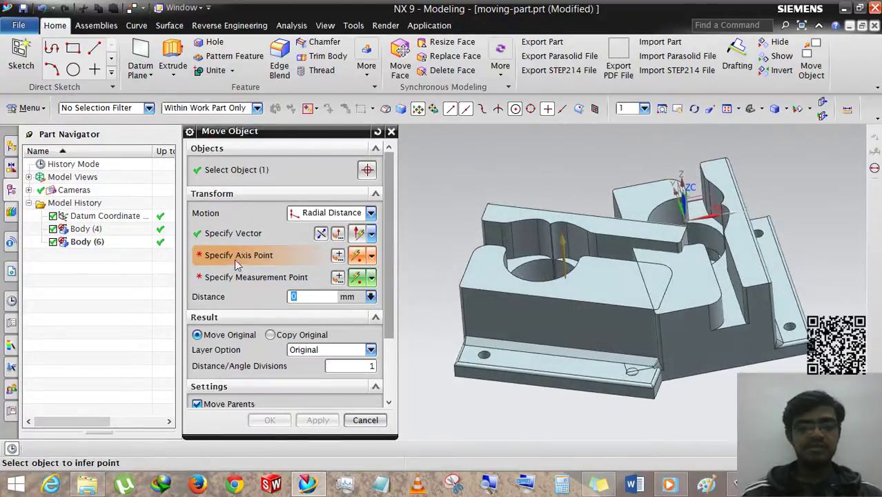
pyautogui.click(517, 275)
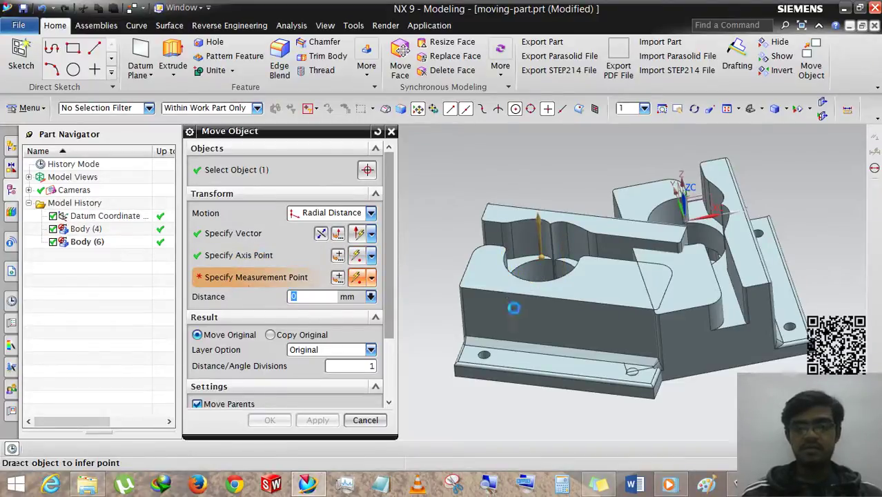
pyautogui.moveTo(514, 308); pyautogui.dragTo(790, 299, button='middle')
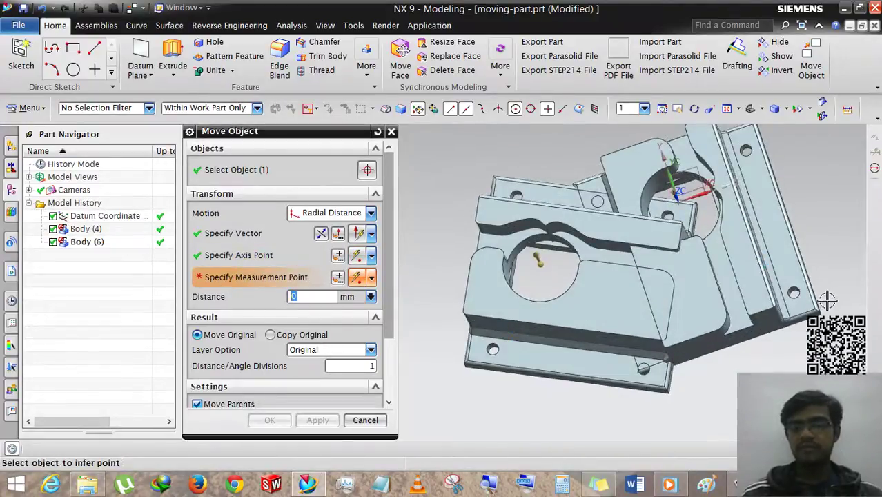
pyautogui.scroll(5, 826, 299)
pyautogui.click(740, 283)
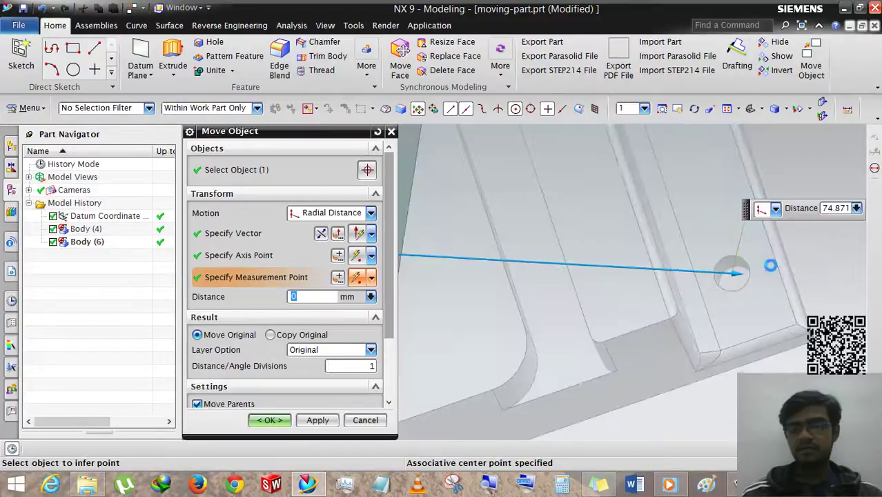
# Step: Set the radial distance to 16 mm and apply the move
pyautogui.scroll(-5, 770, 266)
pyautogui.moveTo(708, 292); pyautogui.dragTo(626, 350, button='middle')
pyautogui.scroll(3, 728, 287)
pyautogui.scroll(2, 561, 196)
pyautogui.moveTo(561, 200); pyautogui.dragTo(552, 227, button='middle')
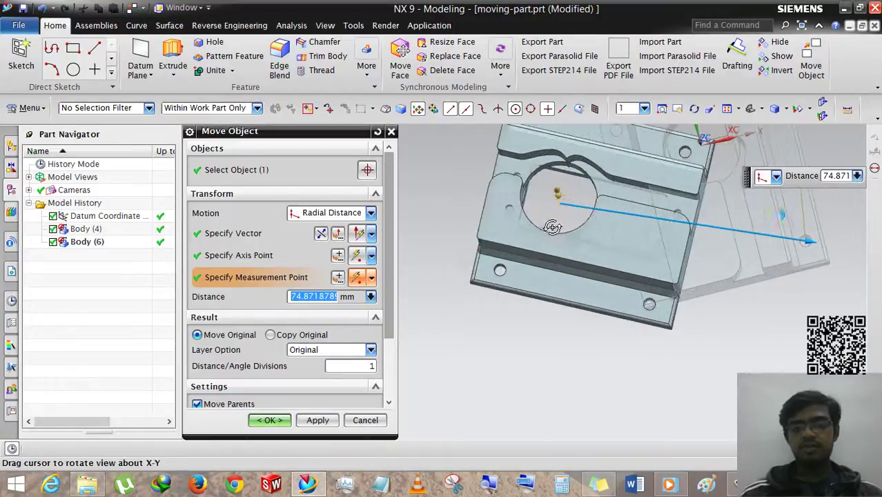
pyautogui.scroll(1, 814, 247)
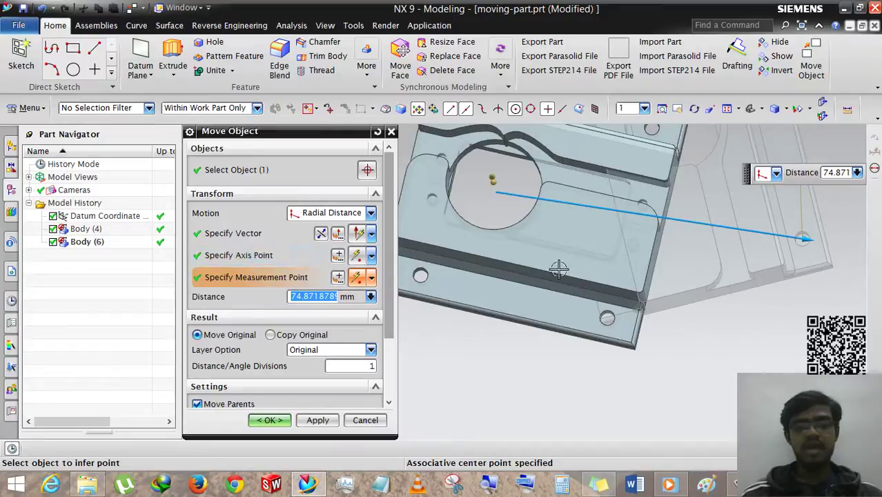
pyautogui.moveTo(596, 311); pyautogui.dragTo(528, 244, button='middle')
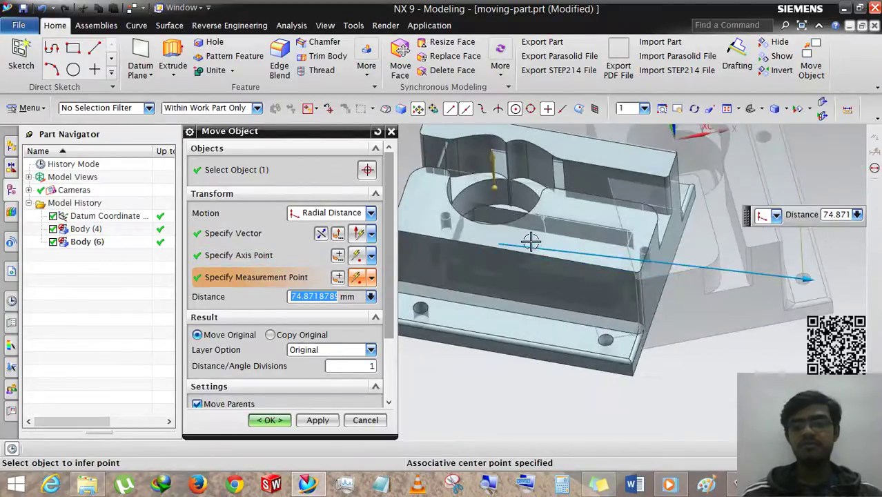
pyautogui.scroll(-1, 519, 276)
pyautogui.moveTo(518, 278); pyautogui.dragTo(508, 258, button='middle')
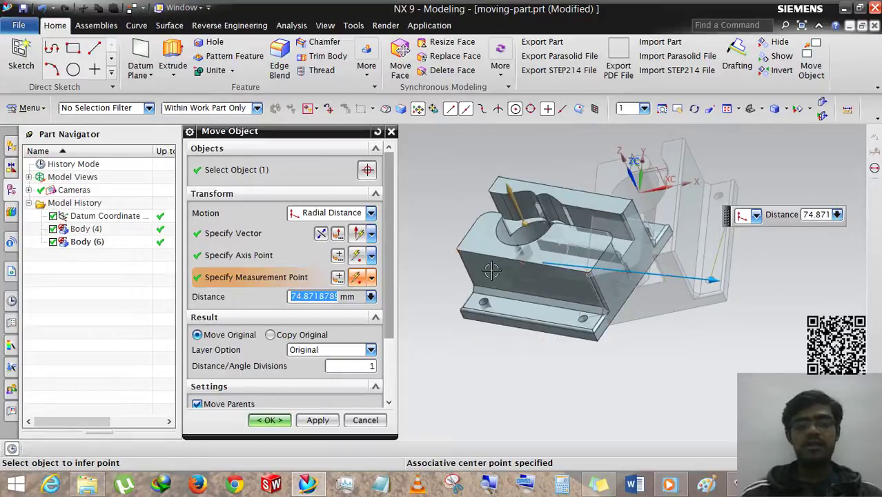
pyautogui.moveTo(718, 281); pyautogui.dragTo(676, 306)
pyautogui.moveTo(837, 260); pyautogui.dragTo(600, 284, button='middle')
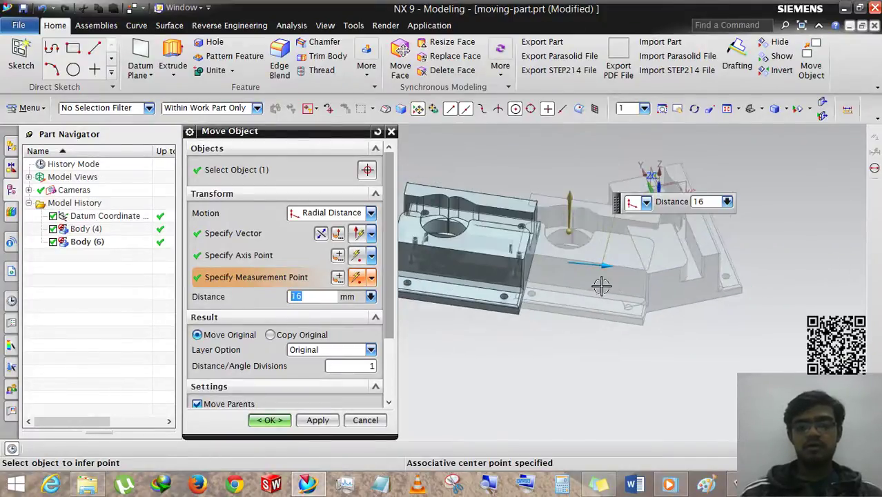
pyautogui.click(266, 420)
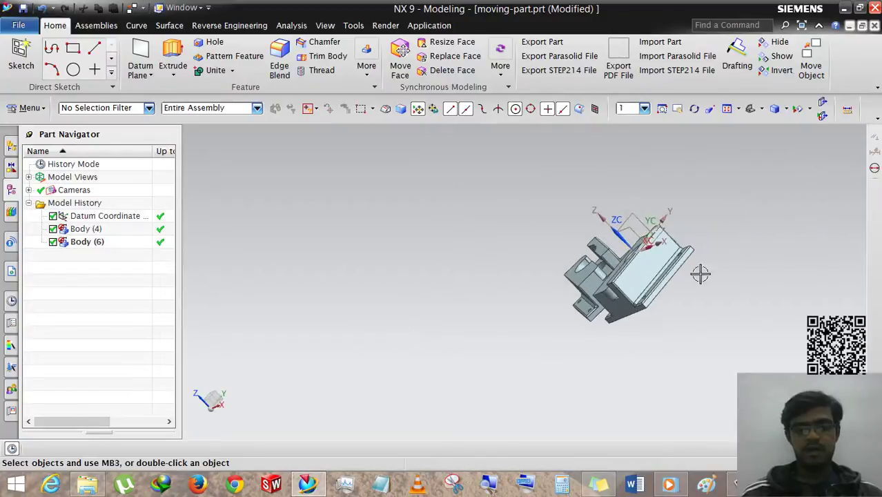
# Step: Restart Move Object and switch the motion from Radial Distance to Point to Point
pyautogui.scroll(3, 699, 274)
pyautogui.moveTo(700, 274); pyautogui.dragTo(642, 256, button='middle')
pyautogui.scroll(2, 507, 292)
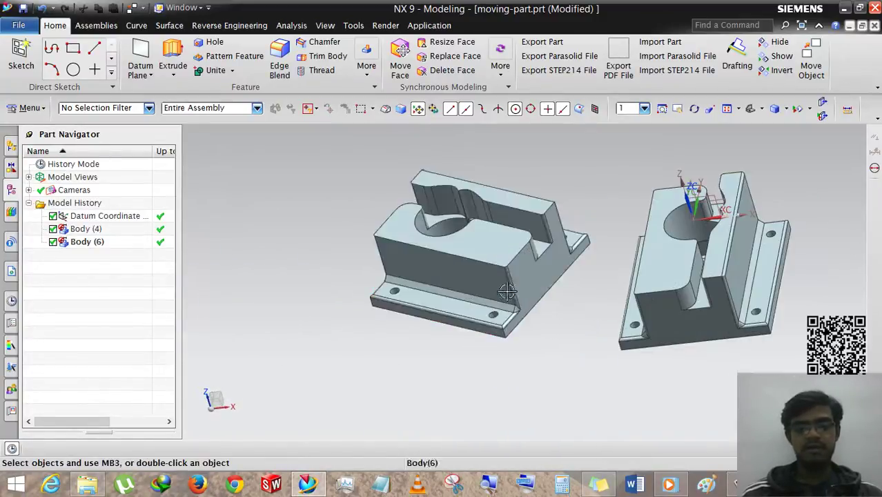
pyautogui.moveTo(507, 292); pyautogui.dragTo(565, 310, button='middle')
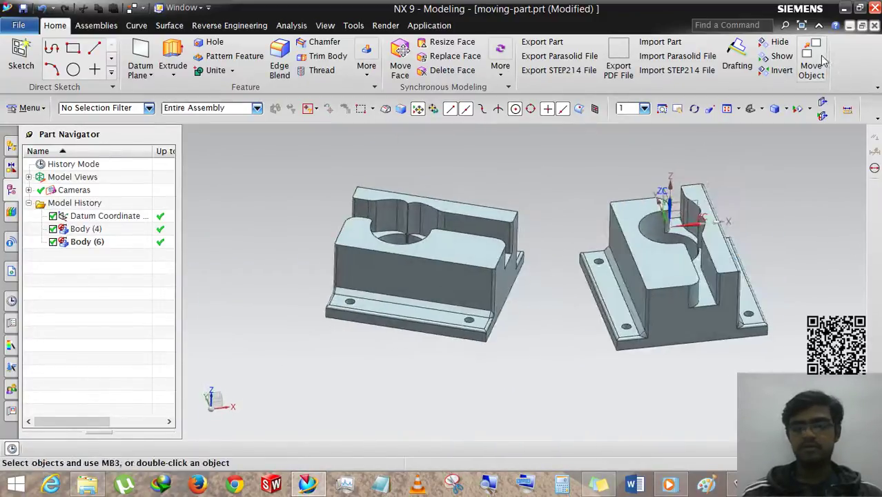
pyautogui.click(821, 60)
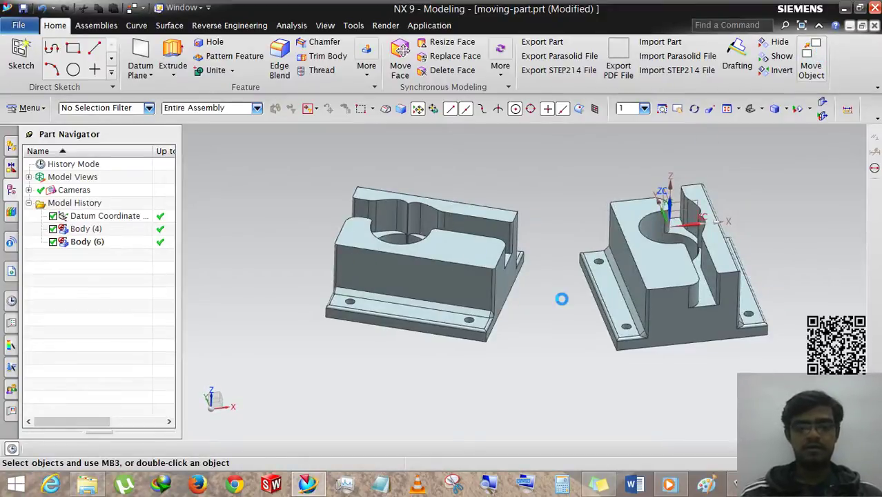
pyautogui.scroll(-1, 652, 327)
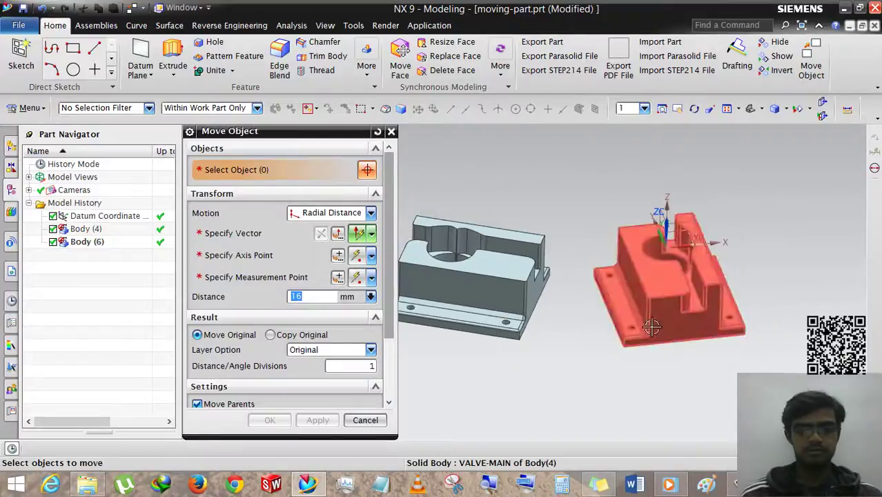
pyautogui.scroll(1, 565, 307)
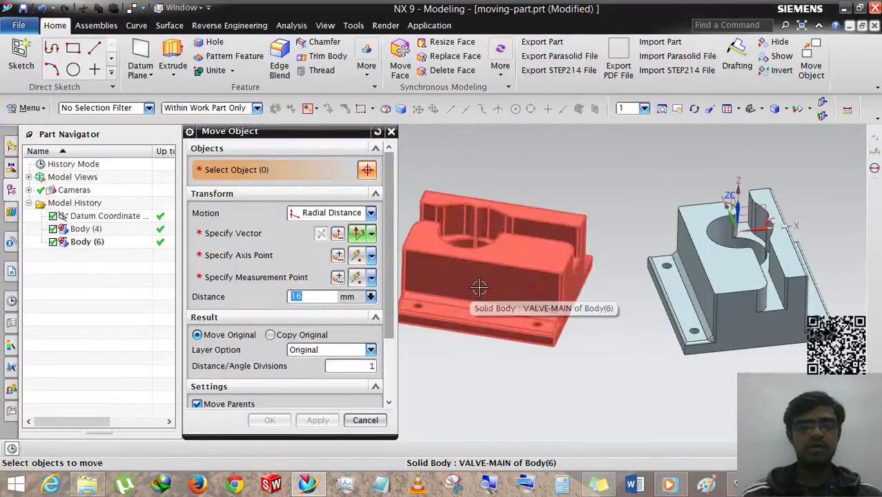
pyautogui.moveTo(559, 274); pyautogui.dragTo(595, 261, button='middle')
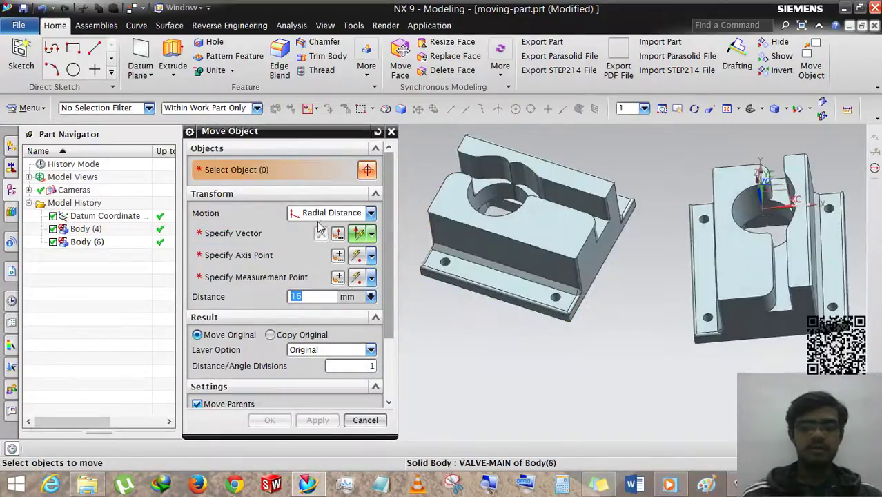
pyautogui.click(319, 214)
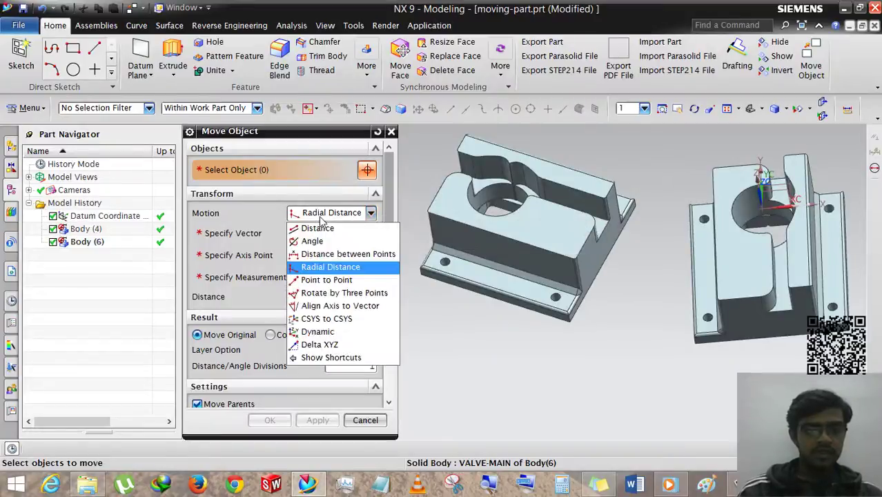
pyautogui.click(320, 282)
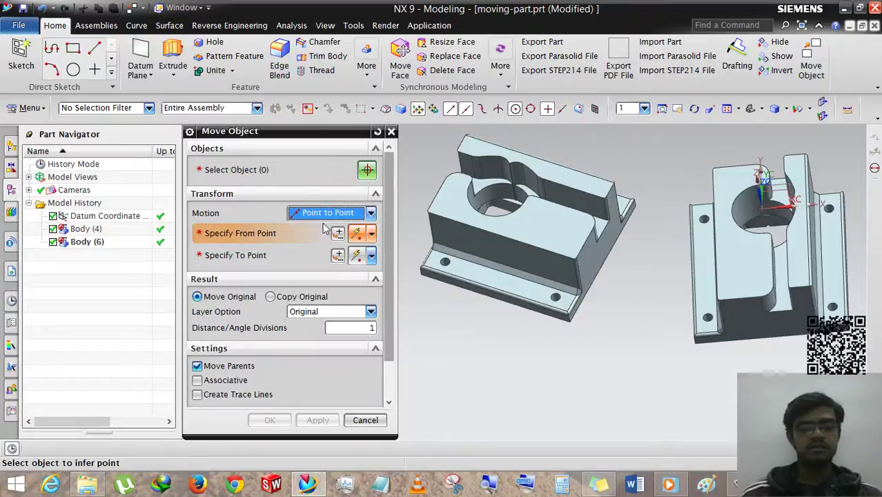
pyautogui.click(325, 213)
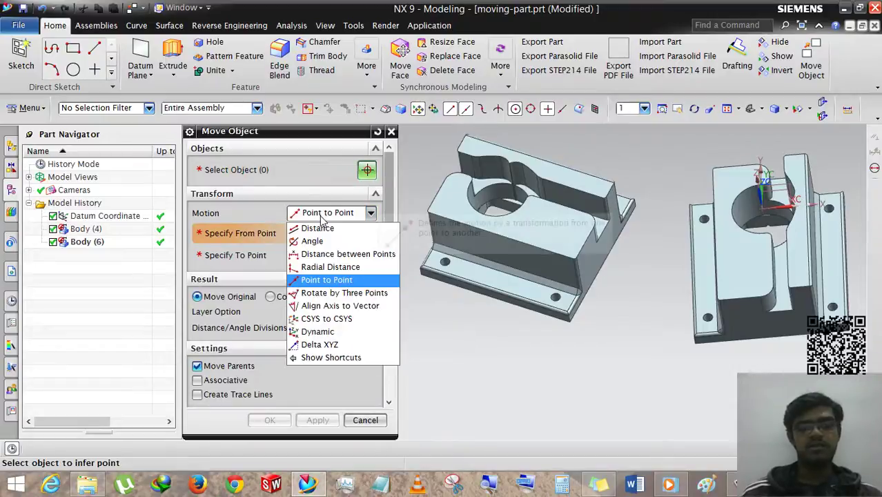
# Step: Choose Rotate by Three Points for VALVE-MAIN, with top-face normal axis and arc-centre pivot
pyautogui.click(327, 294)
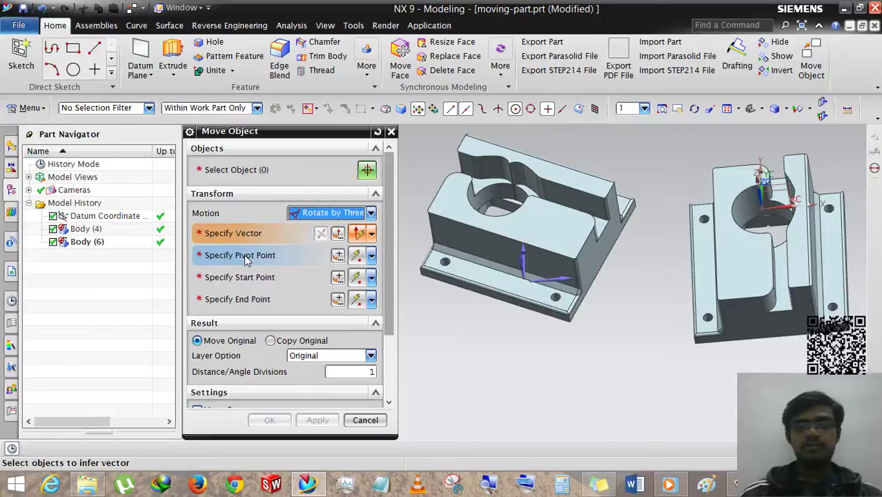
pyautogui.click(232, 170)
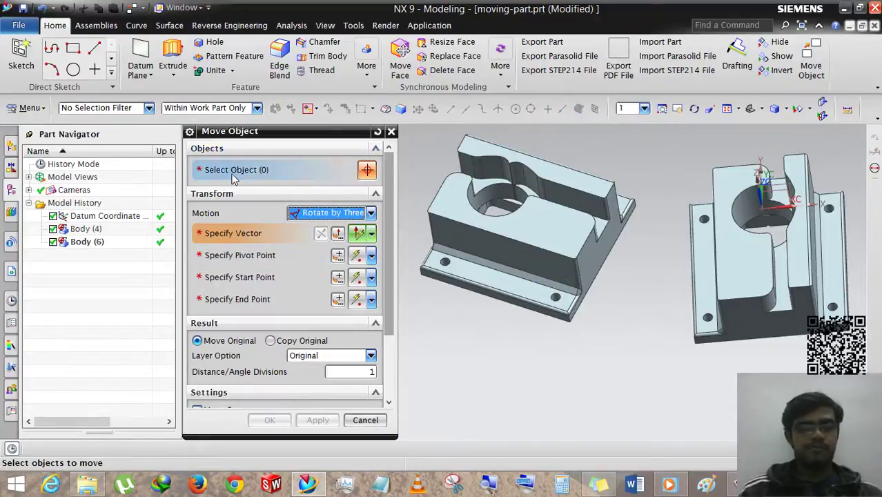
pyautogui.click(465, 232)
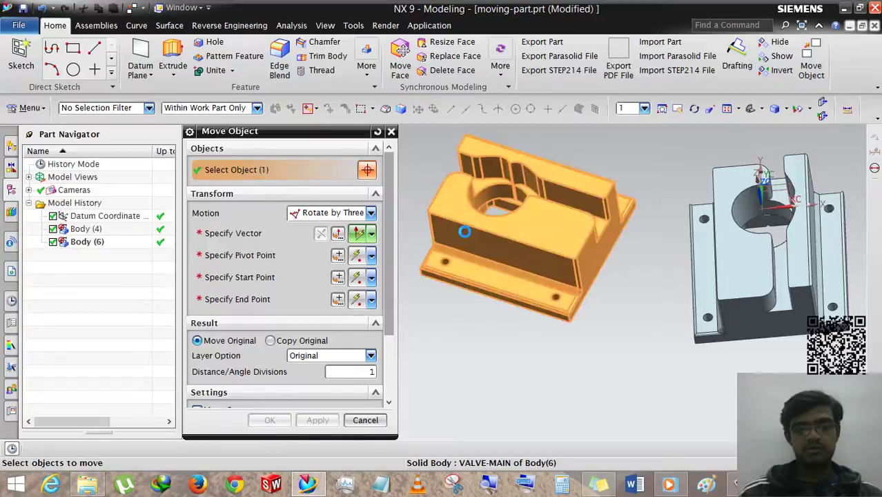
pyautogui.click(222, 236)
pyautogui.click(560, 173)
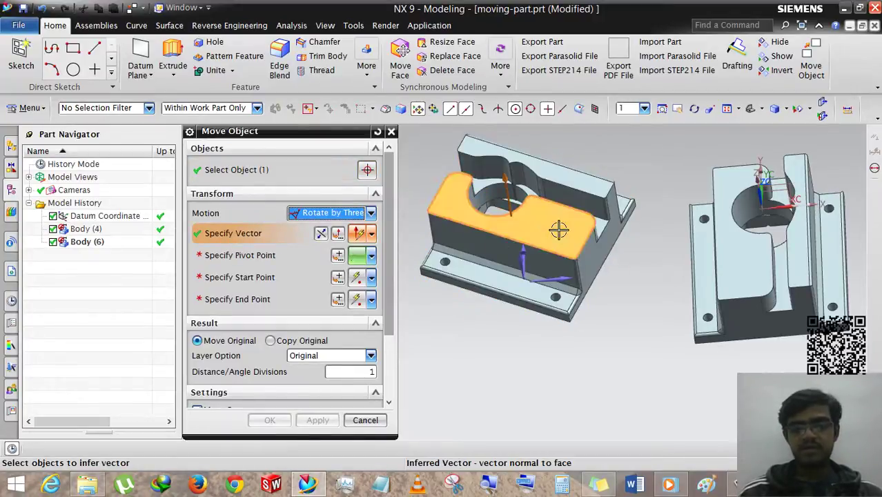
pyautogui.scroll(1, 503, 321)
pyautogui.moveTo(501, 303); pyautogui.dragTo(550, 292, button='middle')
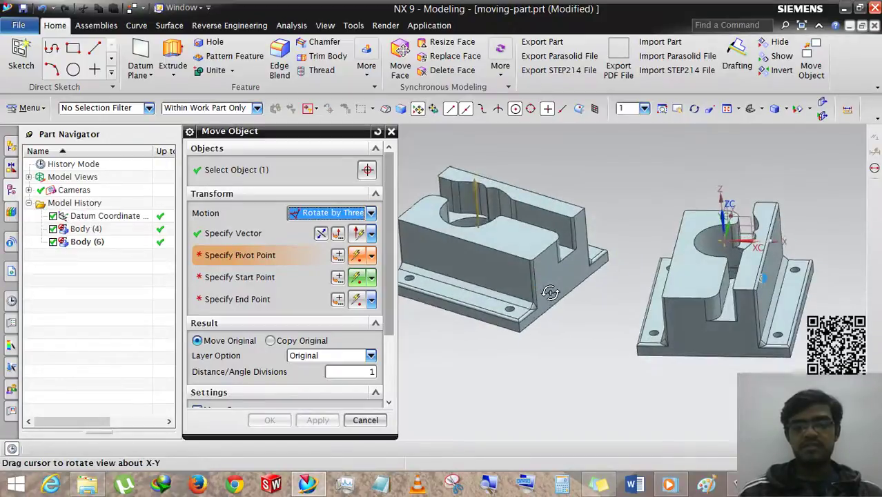
pyautogui.click(727, 259)
# Step: Set the start point at the hole's arc centre and the end point at the right part's arc centre
pyautogui.scroll(1, 662, 266)
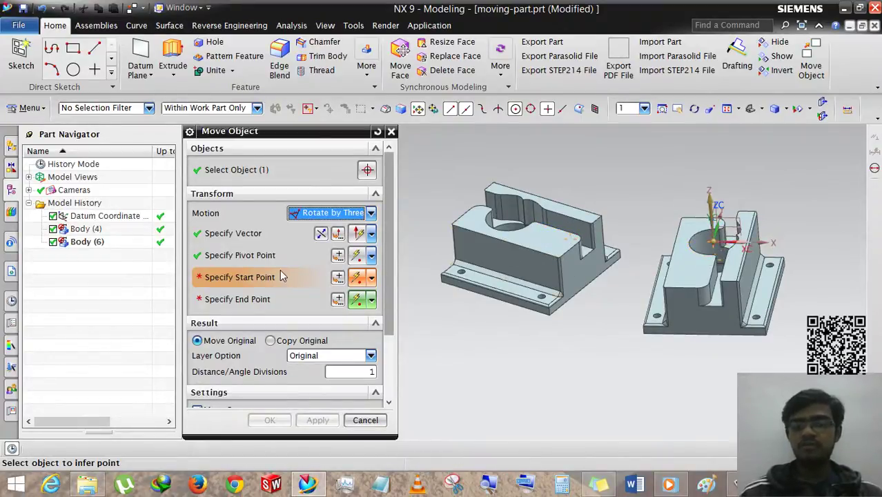
pyautogui.scroll(-2, 250, 279)
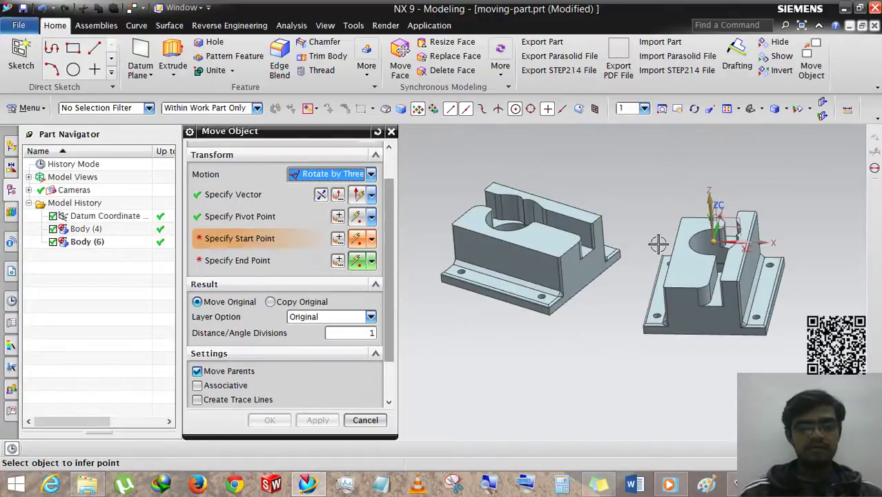
pyautogui.moveTo(658, 244); pyautogui.dragTo(644, 258, button='middle')
pyautogui.scroll(3, 656, 276)
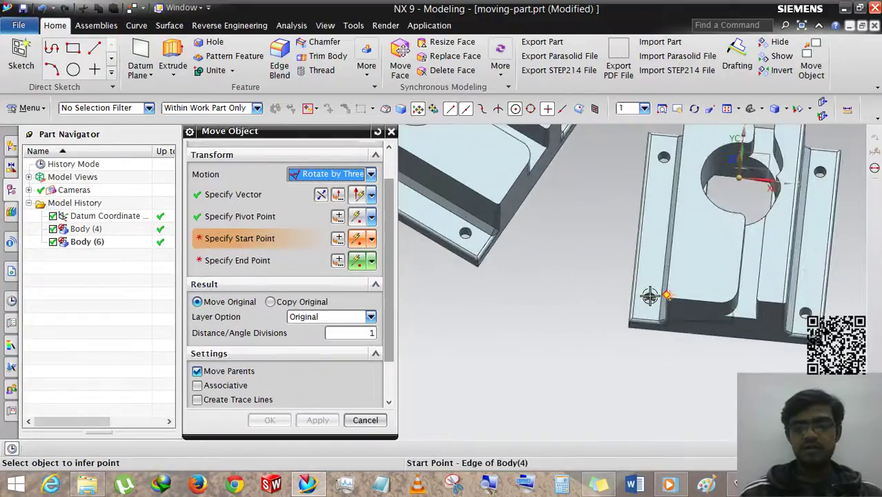
pyautogui.moveTo(649, 295); pyautogui.dragTo(561, 224, button='middle')
pyautogui.scroll(2, 492, 200)
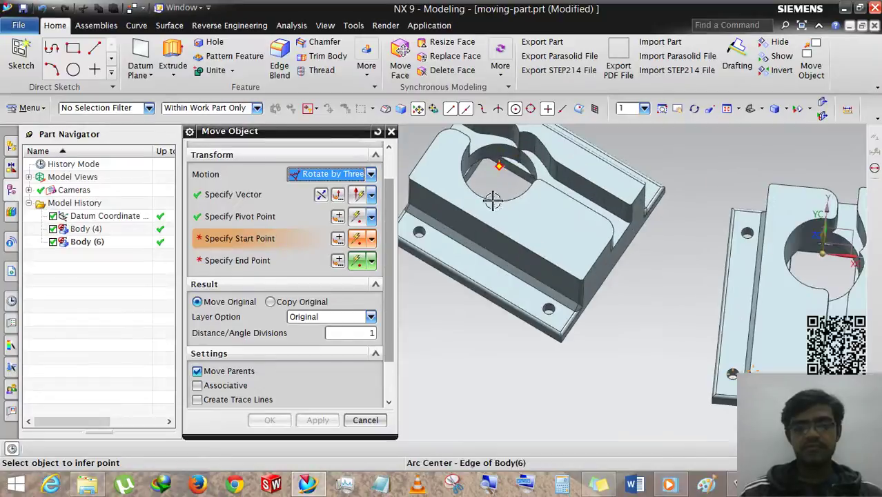
pyautogui.click(491, 198)
pyautogui.scroll(-3, 476, 214)
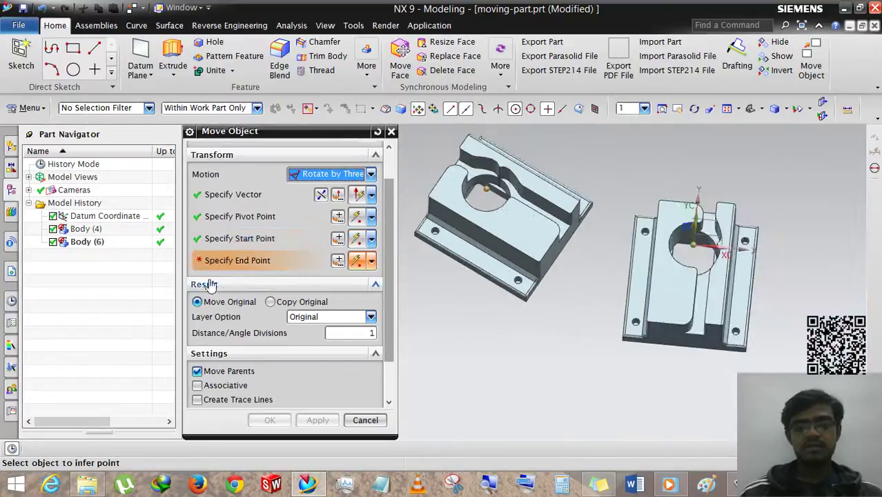
pyautogui.scroll(3, 737, 329)
pyautogui.click(736, 338)
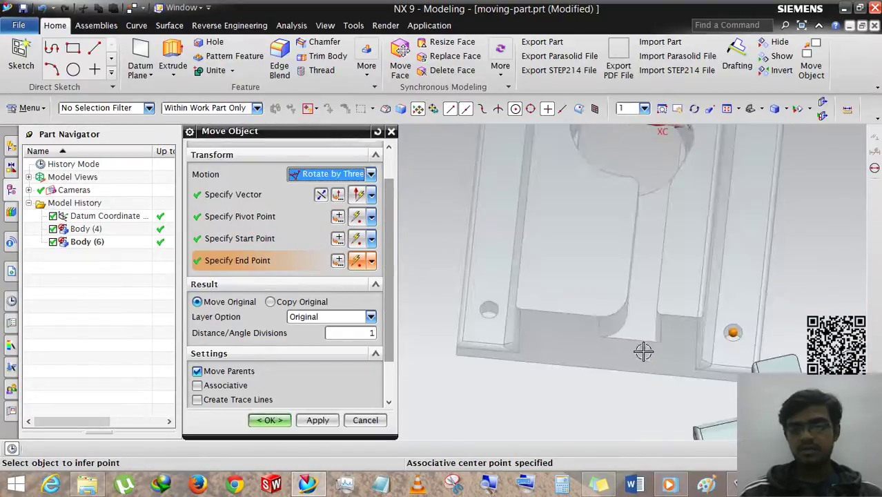
# Step: Check the rotation preview in an orthographic view and pick a point at the middle part's corner
pyautogui.scroll(-5, 643, 351)
pyautogui.moveTo(584, 342); pyautogui.dragTo(614, 372, button='middle')
pyautogui.press('F8')
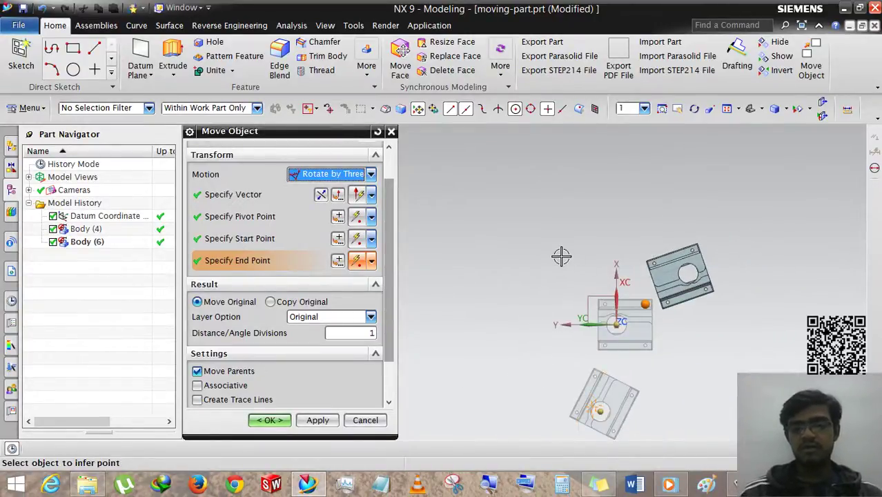
pyautogui.scroll(1, 265, 290)
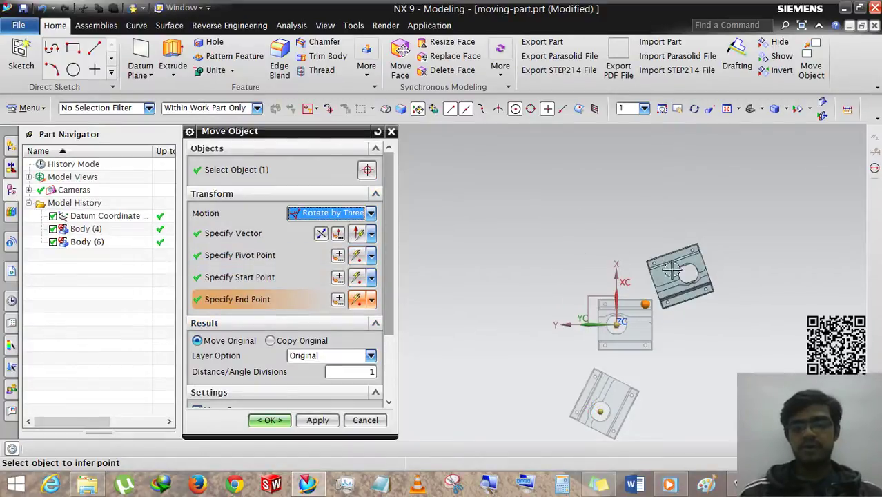
pyautogui.click(597, 410)
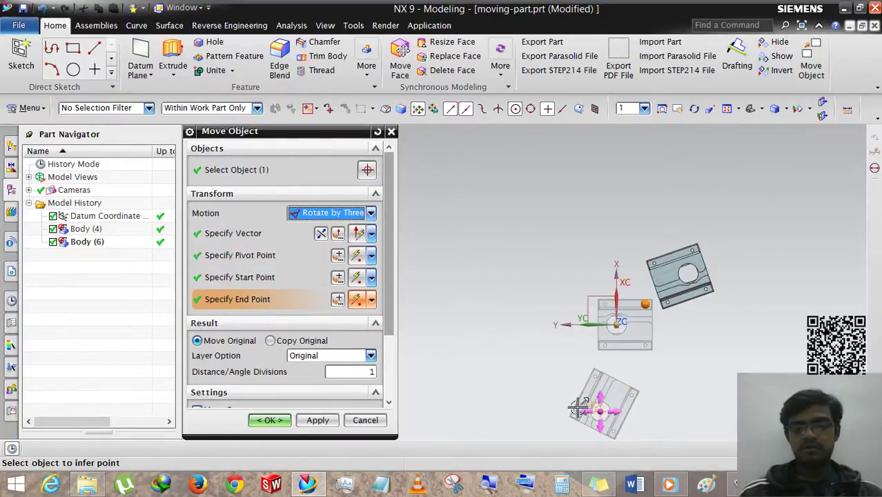
pyautogui.click(645, 304)
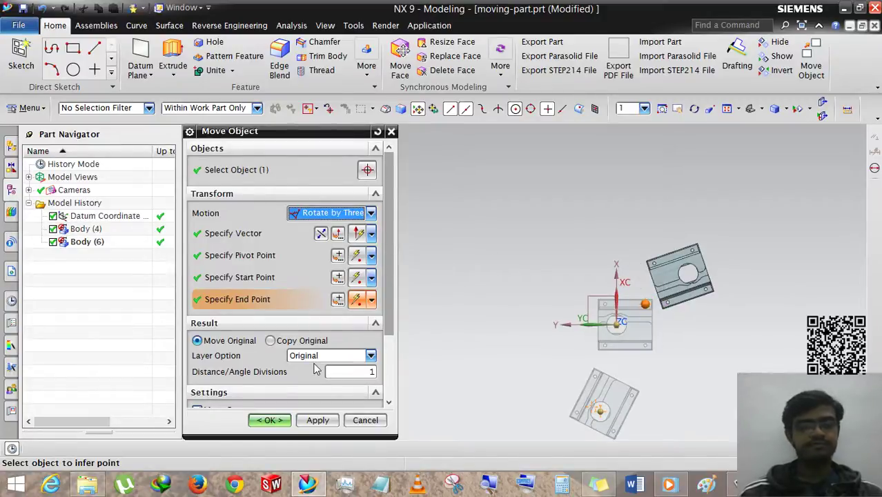
pyautogui.scroll(-3, 314, 370)
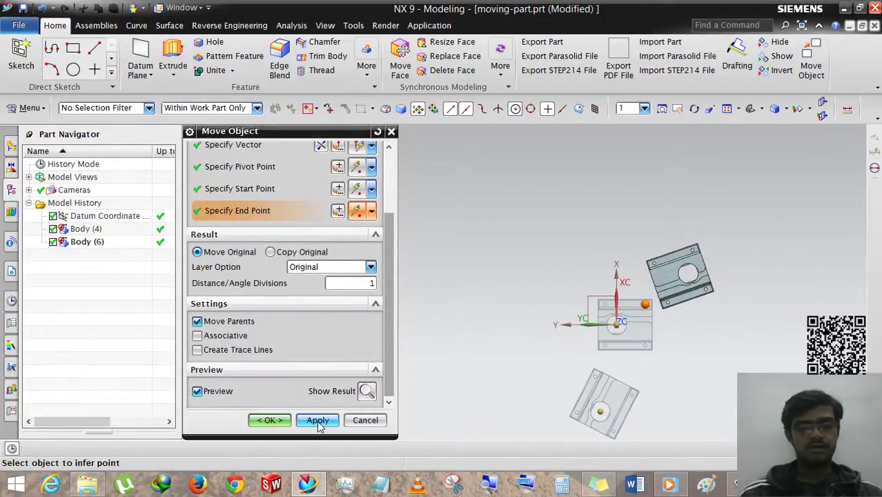
# Step: Apply the three-point rotation to VALVE-MAIN and reopen the motion type list
pyautogui.click(317, 420)
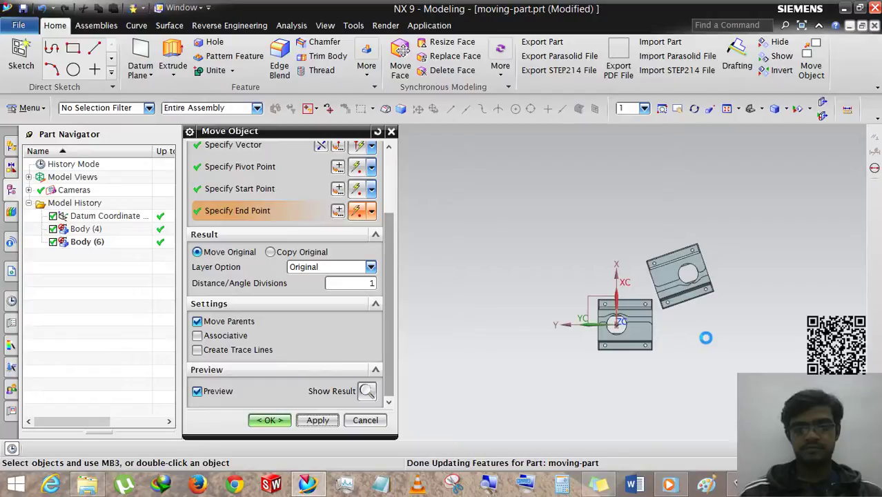
pyautogui.scroll(3, 710, 311)
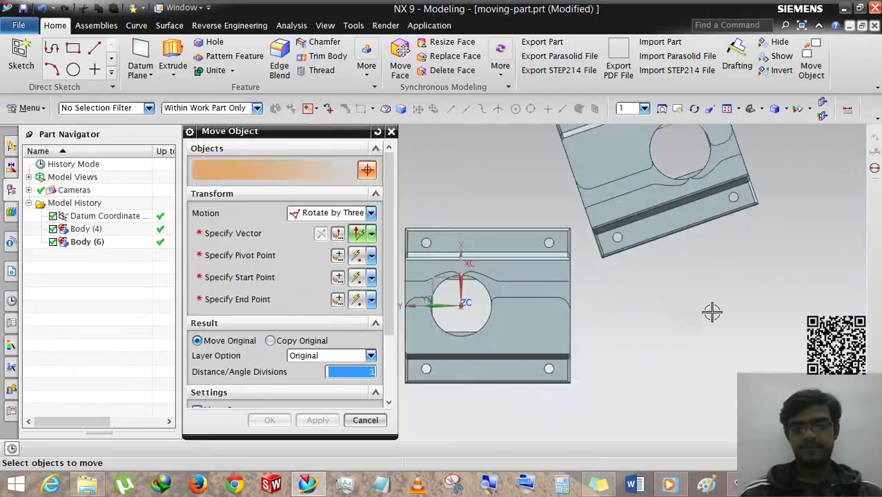
pyautogui.scroll(-2, 640, 377)
pyautogui.moveTo(640, 377); pyautogui.dragTo(701, 289, button='middle')
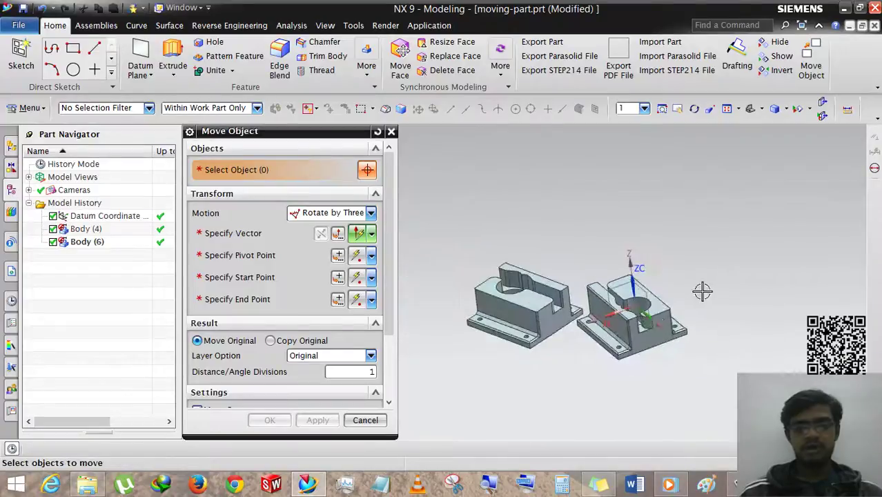
pyautogui.click(298, 214)
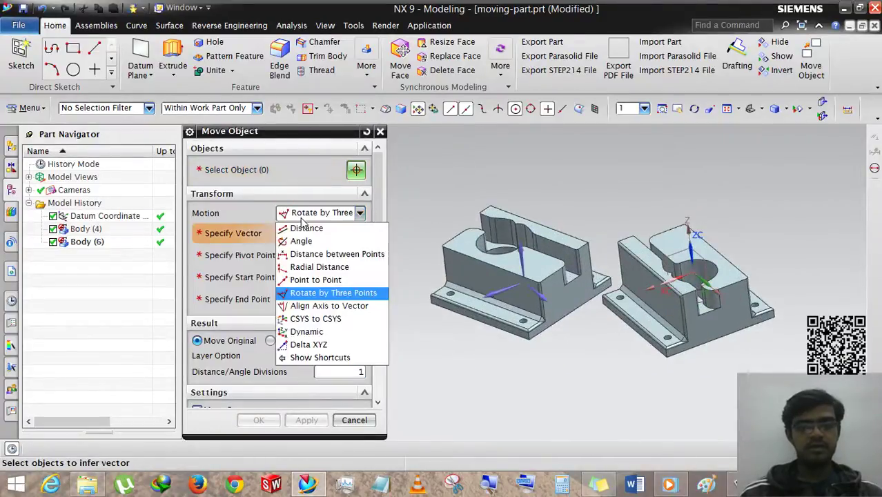
# Step: Set the motion to Align Axis to Vector and select the left valve body
pyautogui.click(309, 308)
pyautogui.moveTo(525, 352); pyautogui.dragTo(662, 303, button='middle')
pyautogui.scroll(3, 630, 299)
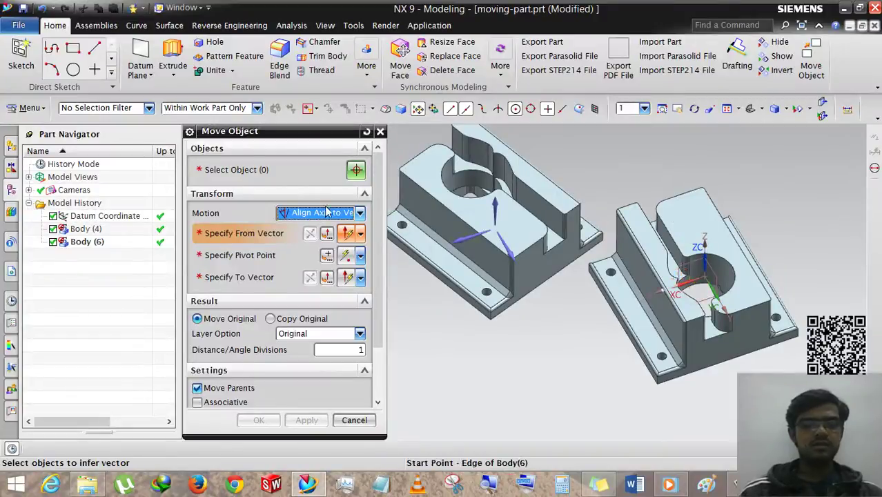
pyautogui.click(327, 212)
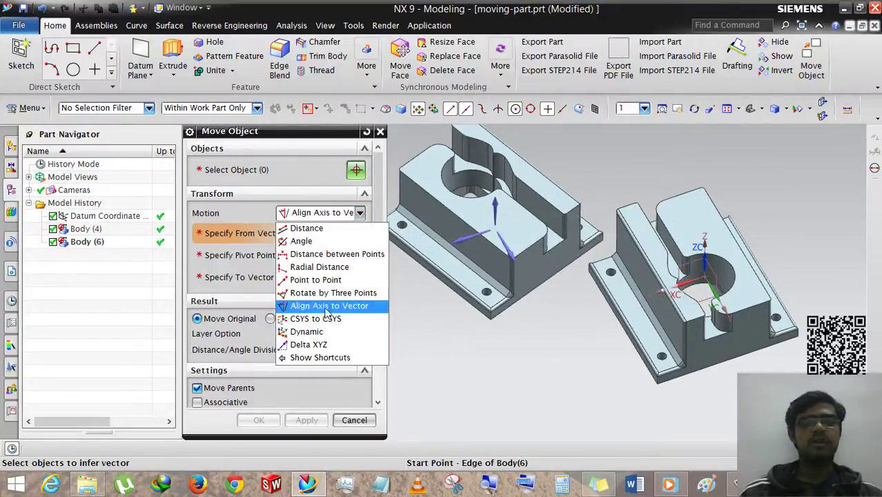
pyautogui.click(327, 307)
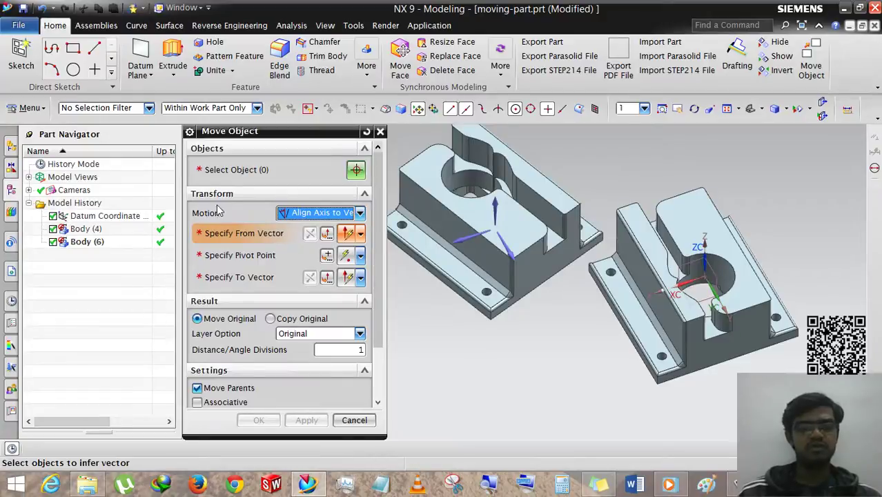
pyautogui.click(498, 311)
pyautogui.moveTo(498, 311); pyautogui.dragTo(500, 303, button='middle')
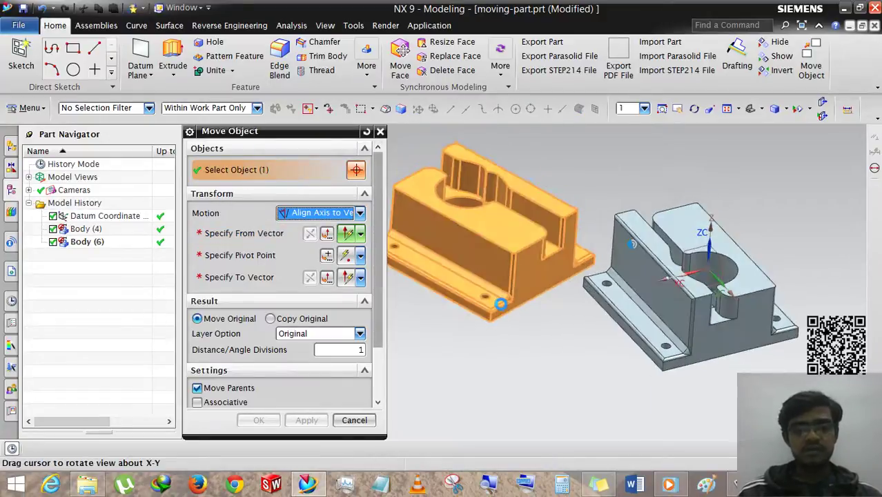
# Step: Use the left part's side face as from-vector, hole arc centre as pivot, inner vertical face as target
pyautogui.click(266, 233)
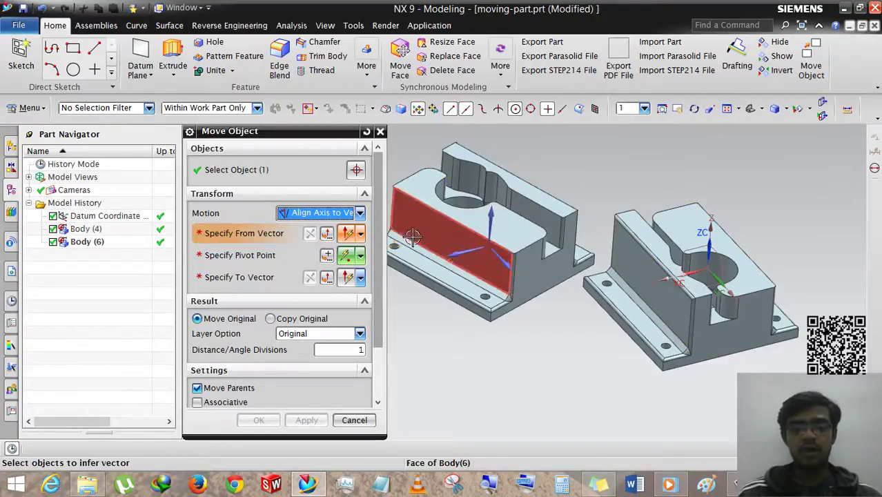
pyautogui.click(438, 239)
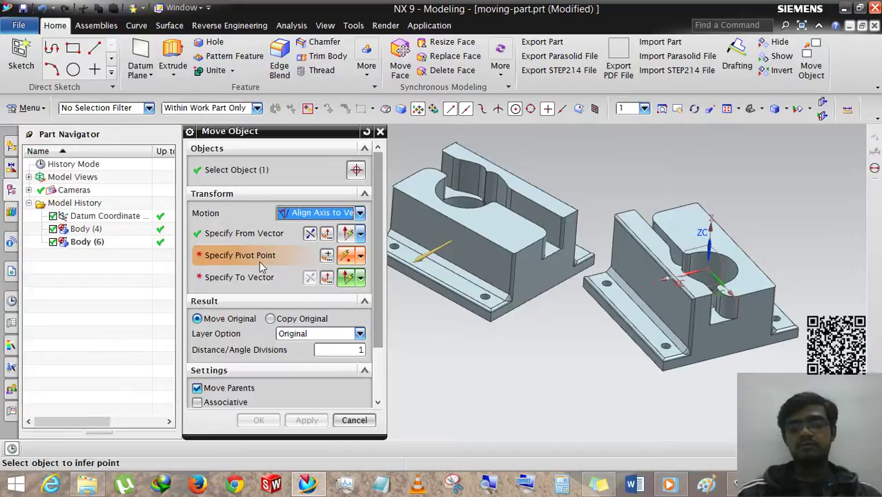
pyautogui.click(474, 206)
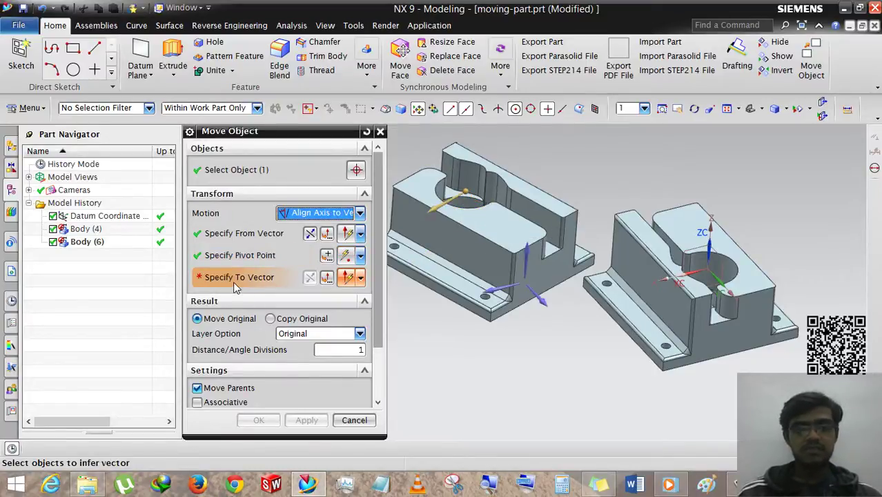
pyautogui.click(645, 282)
pyautogui.moveTo(531, 321); pyautogui.dragTo(524, 345, button='middle')
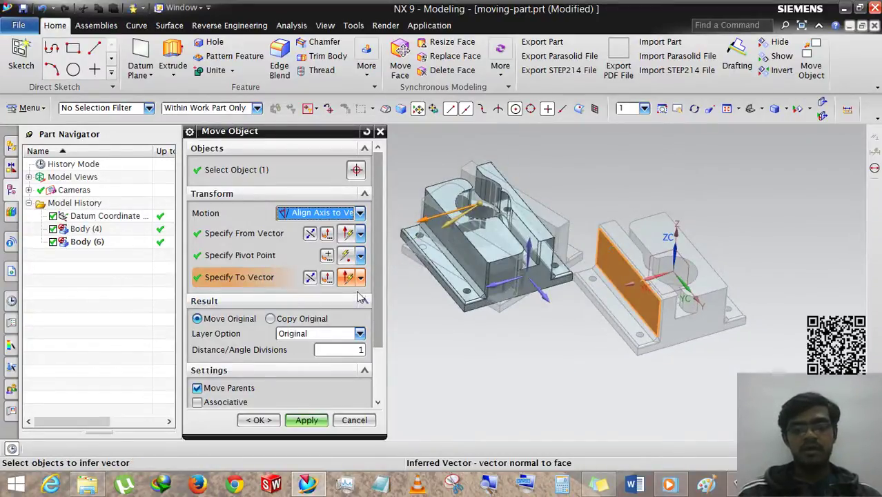
# Step: Retarget to the bottom L-shaped face and move the pivot to the right part's arc centre
pyautogui.click(638, 346)
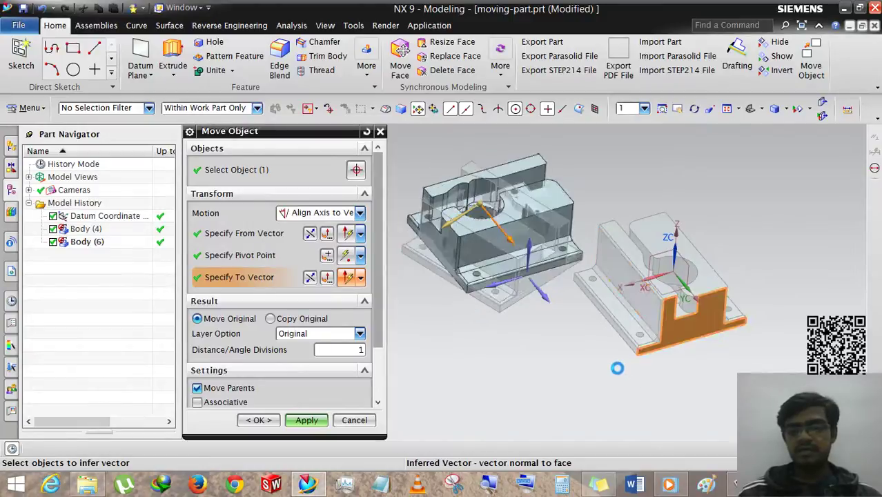
pyautogui.moveTo(577, 325)
pyautogui.mouseDown(button='middle')
pyautogui.moveTo(583, 363)
pyautogui.moveTo(571, 318)
pyautogui.mouseUp(button='middle')
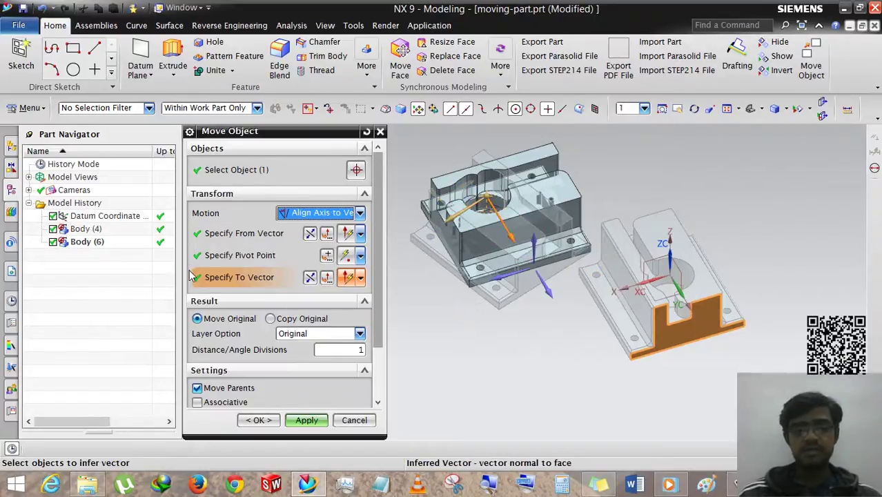
pyautogui.click(243, 256)
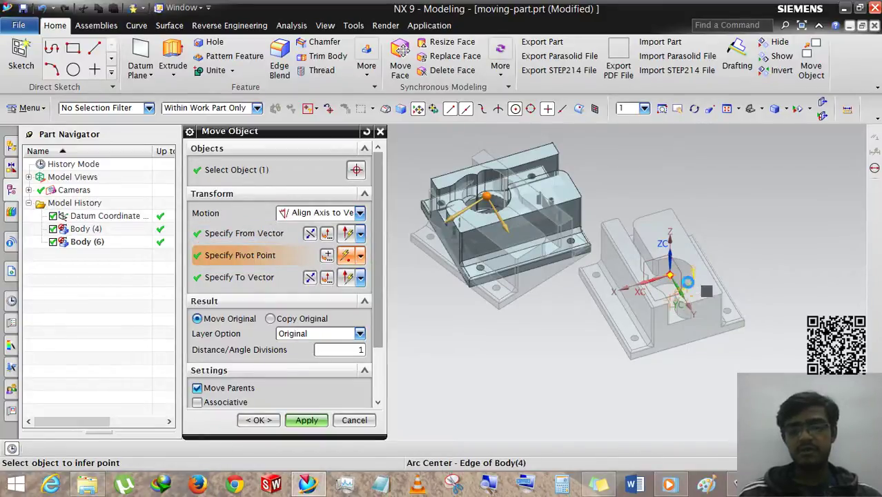
pyautogui.click(754, 293)
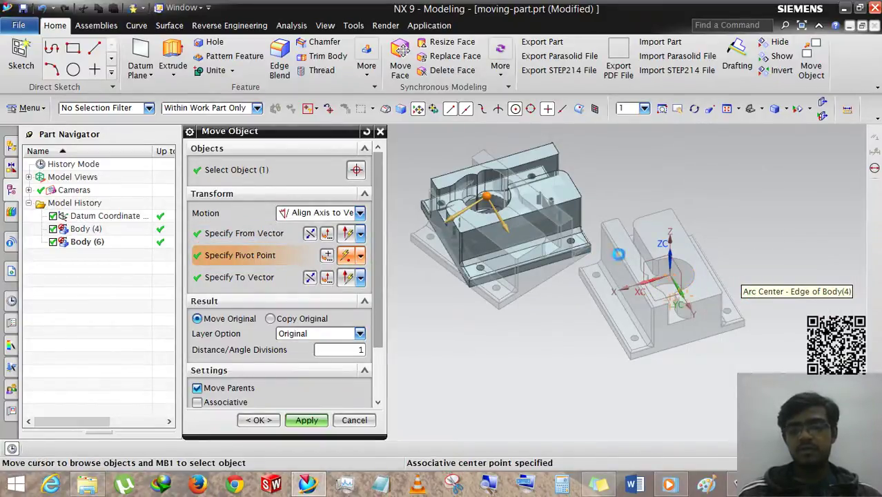
pyautogui.moveTo(619, 254); pyautogui.dragTo(538, 295, button='middle')
pyautogui.click(306, 422)
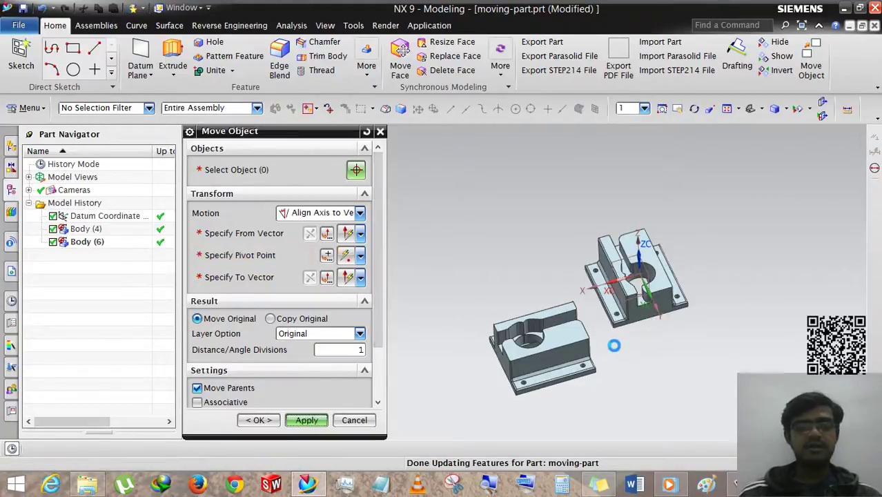
pyautogui.scroll(4, 614, 346)
pyautogui.moveTo(597, 365); pyautogui.dragTo(624, 333, button='middle')
pyautogui.scroll(-2, 614, 334)
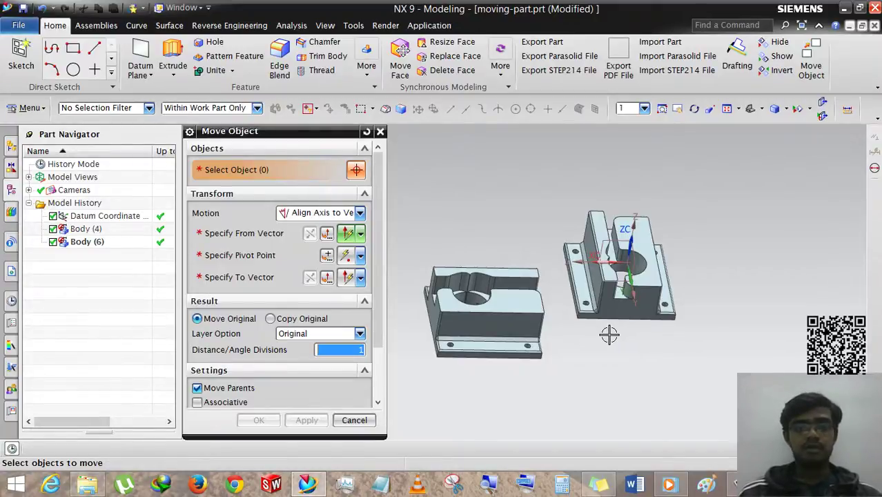
pyautogui.moveTo(565, 347); pyautogui.dragTo(569, 345, button='middle')
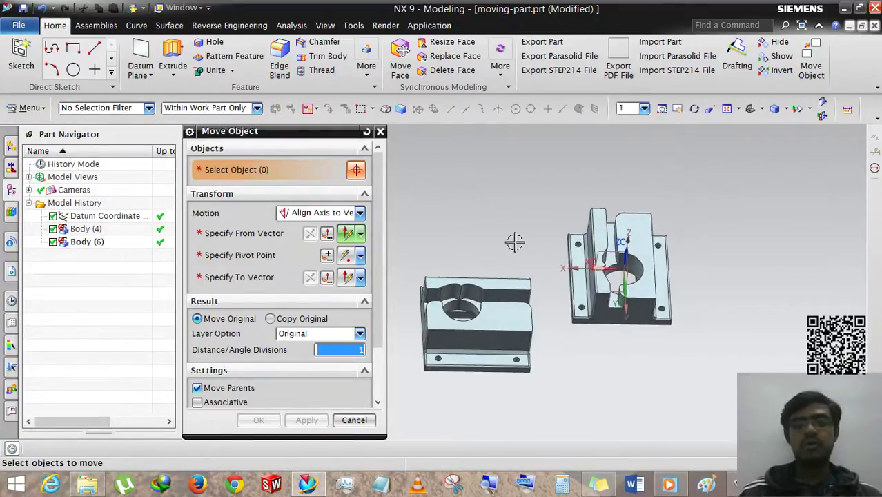
pyautogui.scroll(1, 514, 241)
pyautogui.click(311, 214)
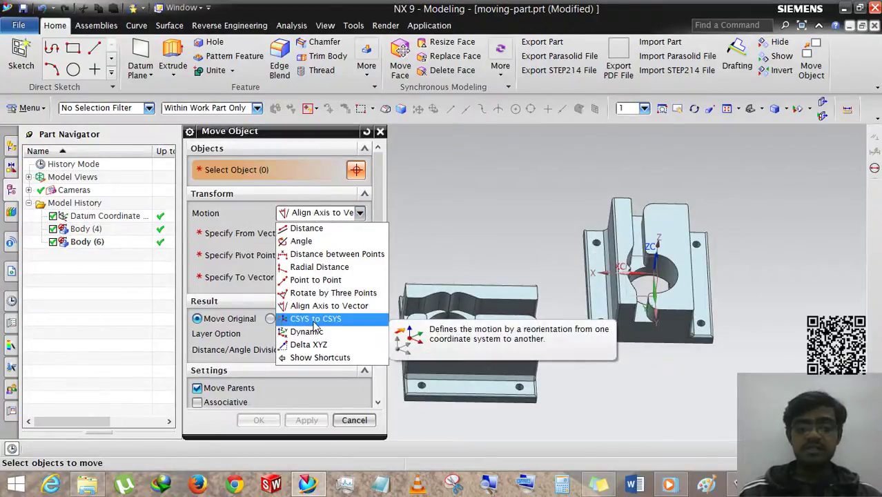
pyautogui.click(425, 248)
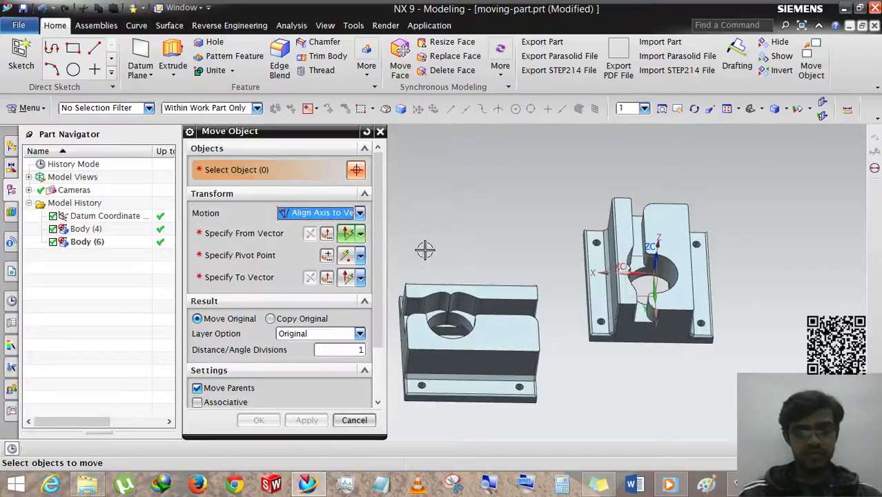
pyautogui.click(354, 419)
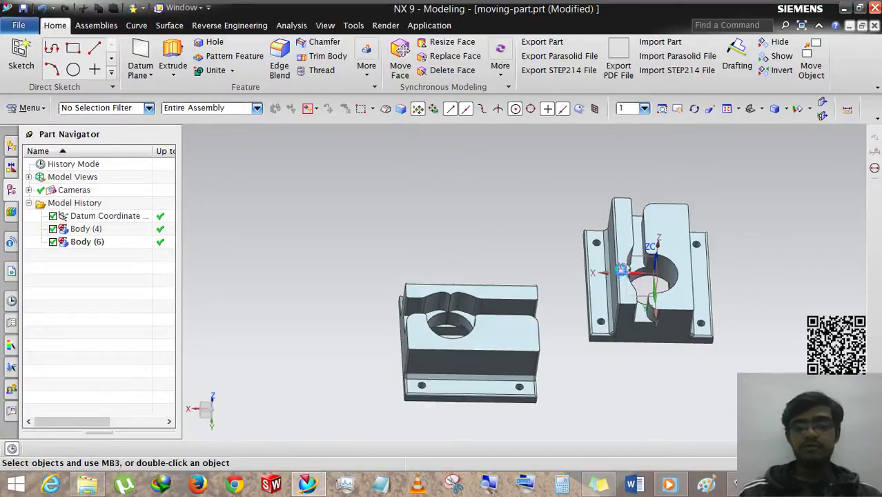
pyautogui.moveTo(419, 284); pyautogui.dragTo(614, 231, button='middle')
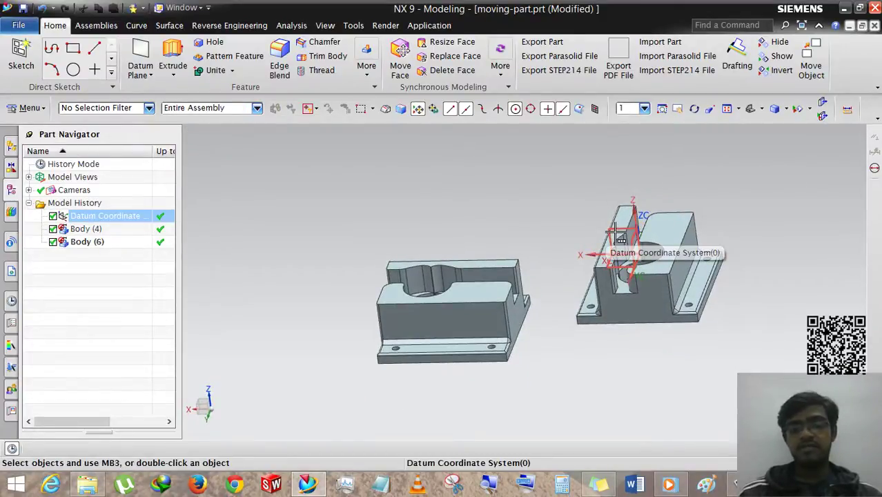
# Step: Create a Datum CSYS and drag its origin up and to the left of the parts
pyautogui.click(148, 76)
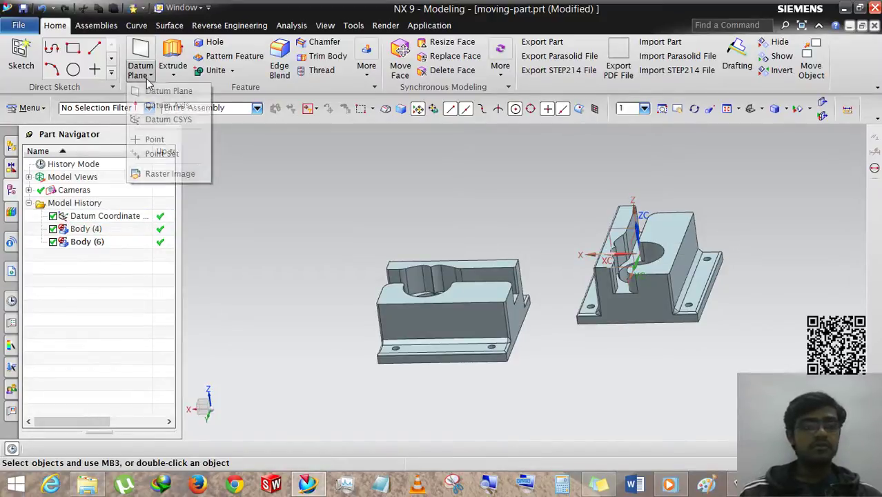
pyautogui.click(169, 120)
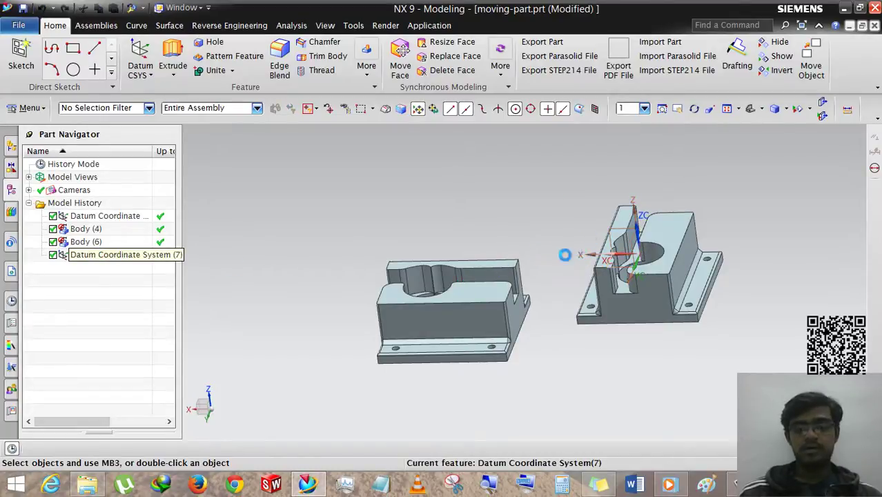
pyautogui.doubleClick(623, 254)
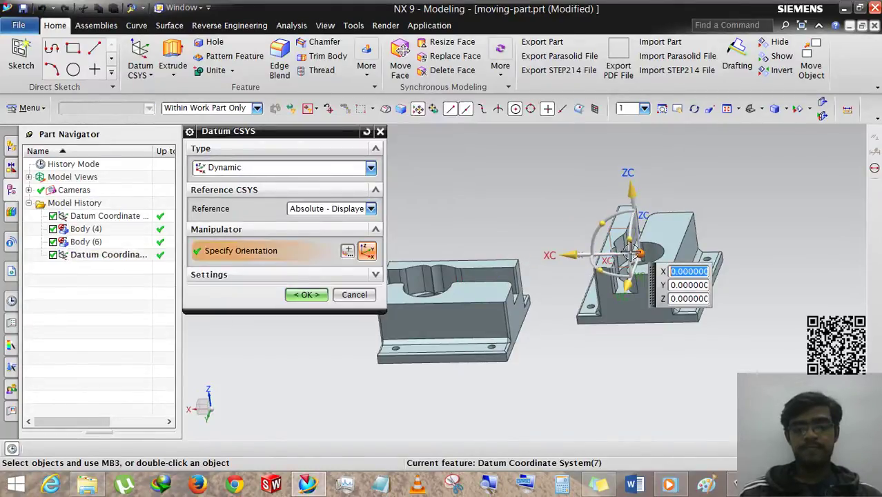
pyautogui.moveTo(614, 256); pyautogui.dragTo(471, 205)
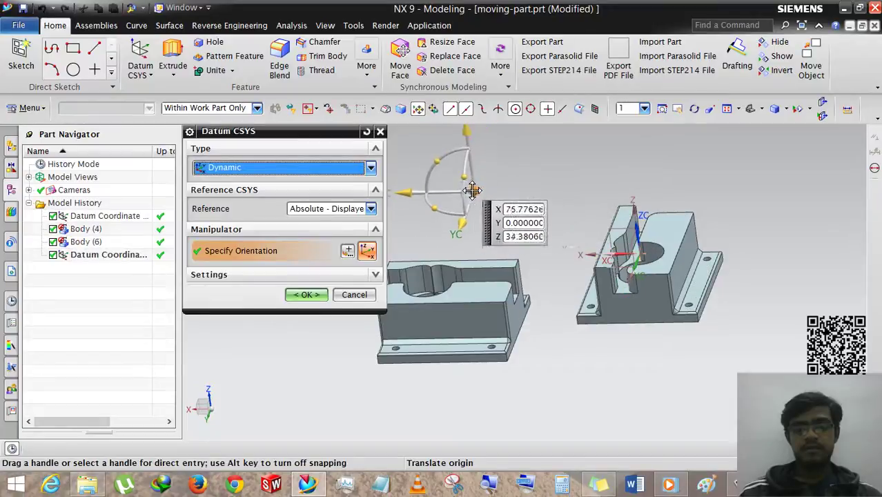
pyautogui.click(306, 294)
pyautogui.moveTo(352, 238); pyautogui.dragTo(587, 167, button='middle')
pyautogui.moveTo(500, 287); pyautogui.dragTo(527, 276, button='middle')
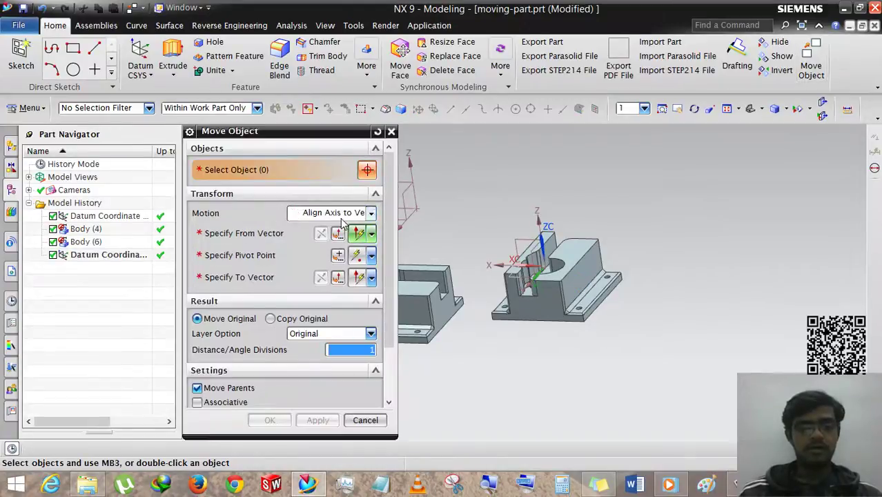
# Step: Set the Move Object motion type to CSYS to CSYS
pyautogui.click(335, 212)
pyautogui.click(327, 318)
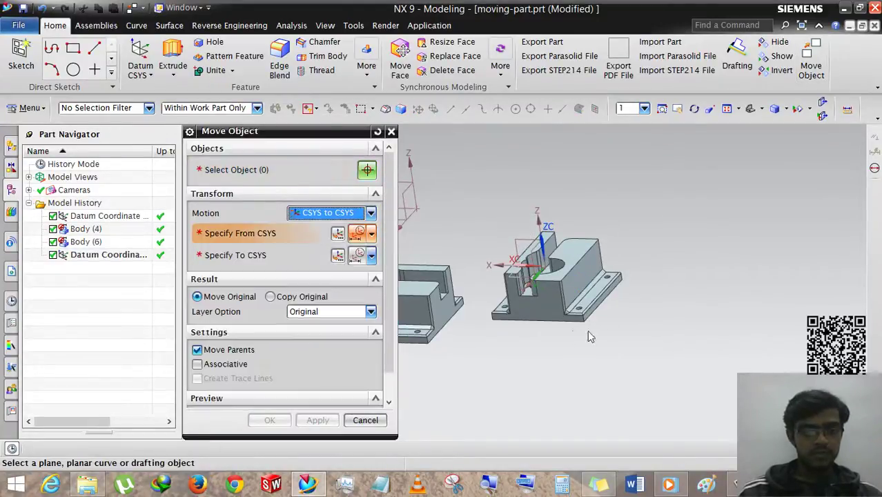
pyautogui.scroll(2, 713, 301)
pyautogui.scroll(-3, 713, 302)
pyautogui.moveTo(704, 305); pyautogui.dragTo(674, 298, button='middle')
# Step: Select the valve body, pick its existing datum as From CSYS, and move it onto the new datum
pyautogui.click(235, 169)
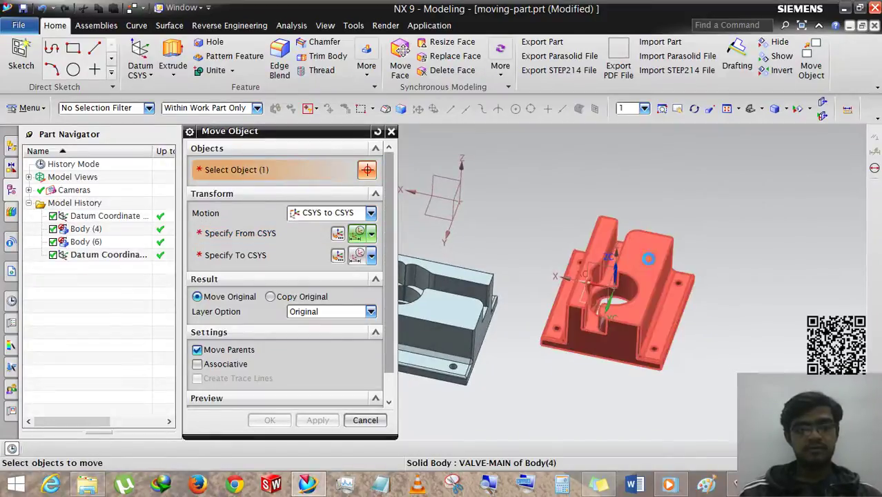
pyautogui.click(641, 259)
pyautogui.click(309, 238)
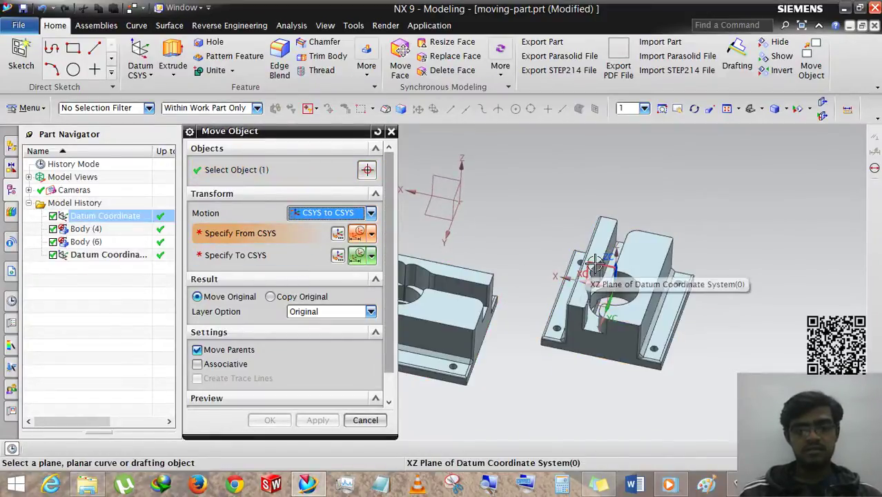
pyautogui.scroll(4, 614, 287)
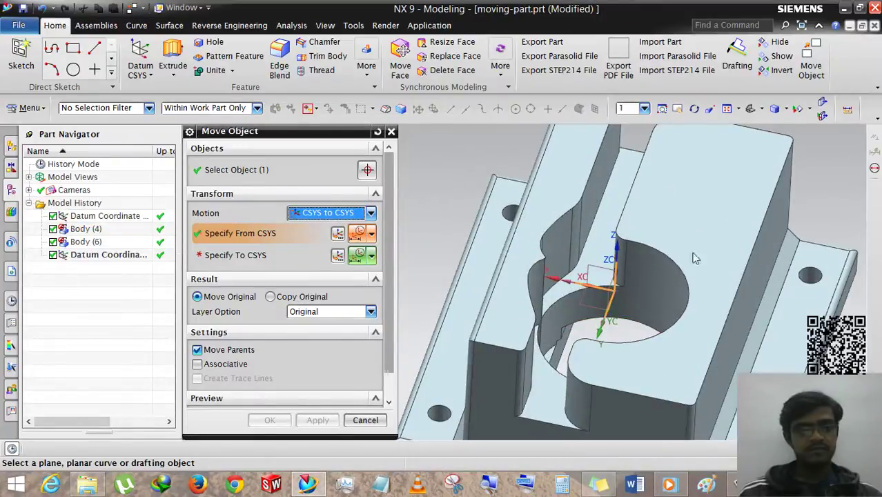
pyautogui.click(131, 218)
pyautogui.scroll(-3, 629, 301)
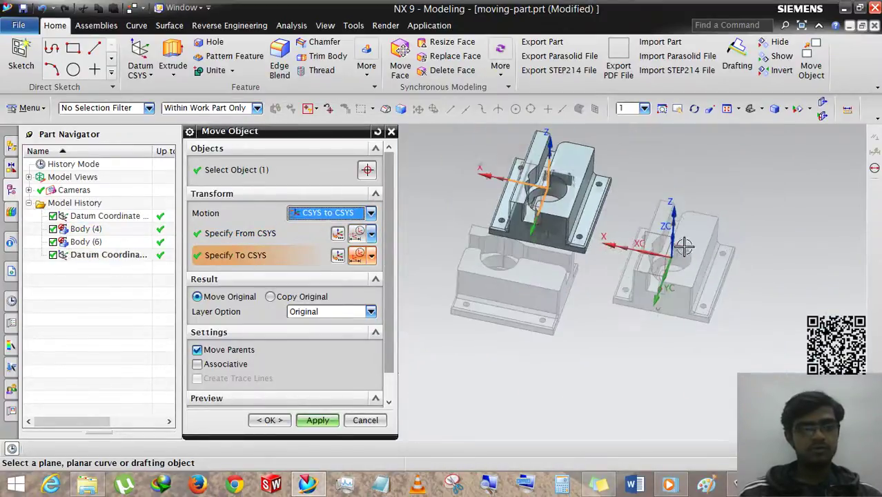
pyautogui.moveTo(638, 318)
pyautogui.mouseDown(button='middle')
pyautogui.moveTo(622, 332)
pyautogui.moveTo(623, 300)
pyautogui.moveTo(649, 311)
pyautogui.mouseUp(button='middle')
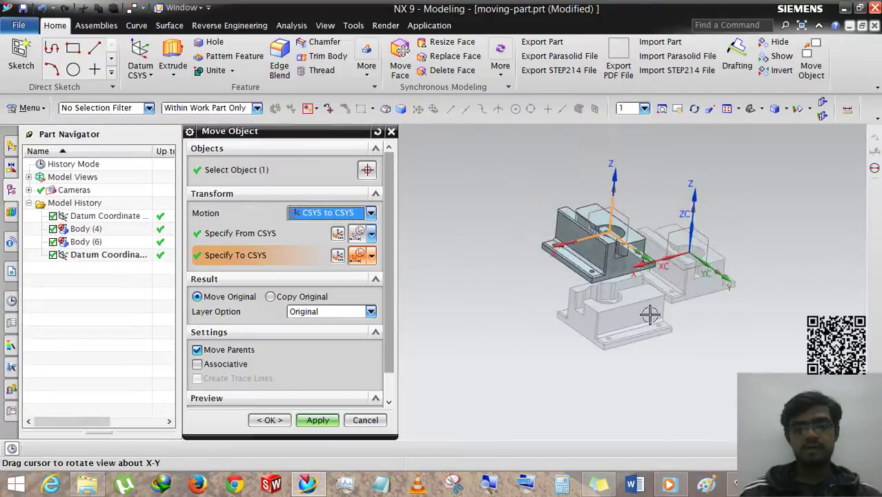
pyautogui.click(269, 420)
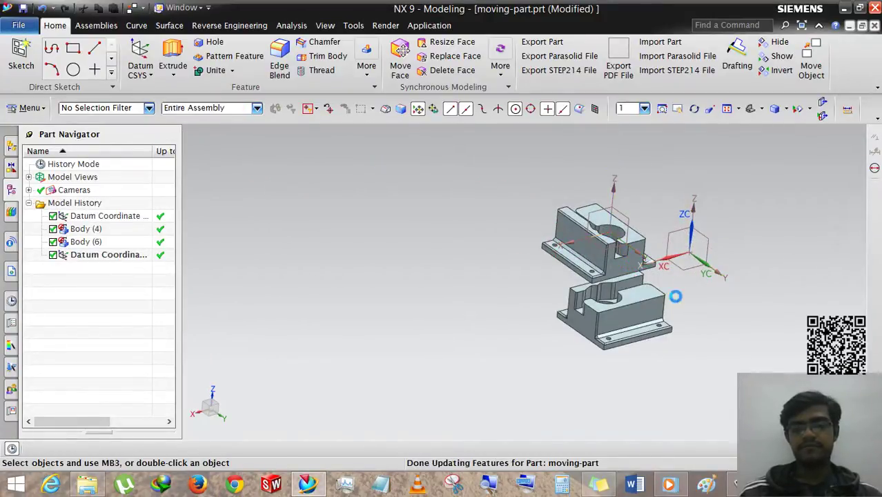
pyautogui.scroll(3, 536, 269)
pyautogui.scroll(-3, 535, 270)
pyautogui.moveTo(535, 270); pyautogui.dragTo(523, 324, button='middle')
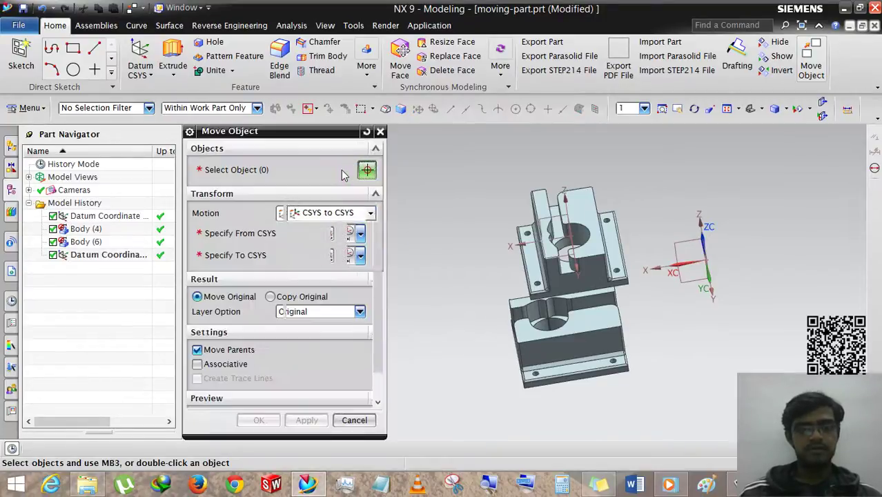
# Step: With Dynamic motion, drag the upper valve body along XC to the upper right and apply
pyautogui.click(323, 214)
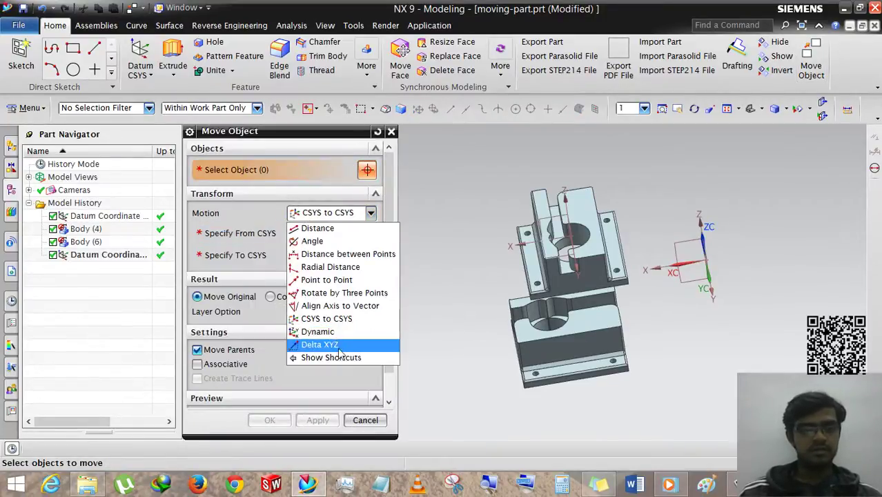
pyautogui.click(317, 332)
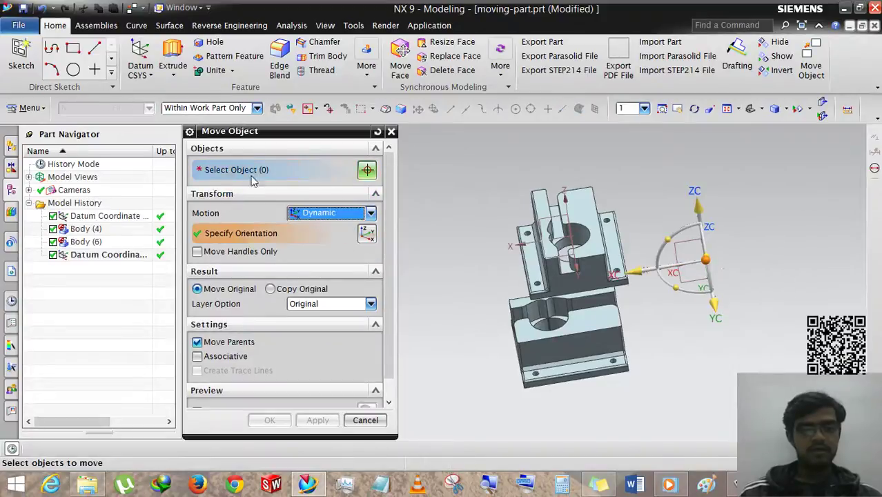
pyautogui.click(572, 271)
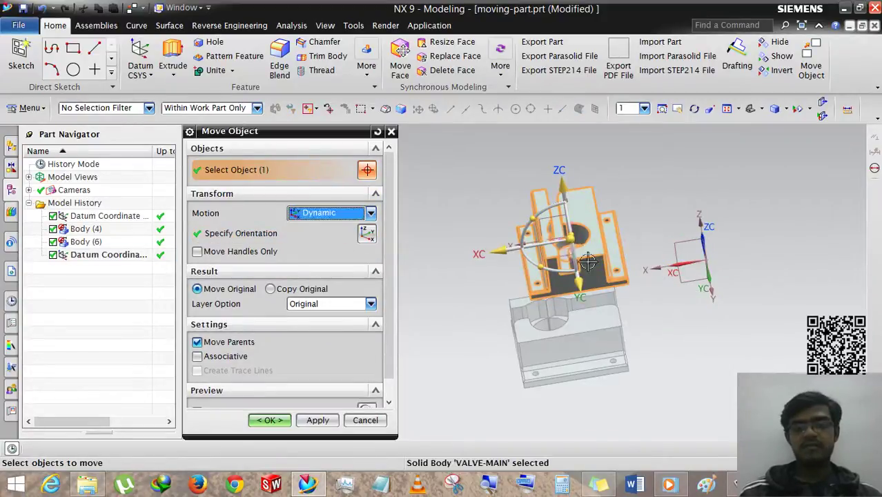
pyautogui.scroll(-2, 469, 266)
pyautogui.moveTo(469, 266); pyautogui.dragTo(676, 221)
pyautogui.click(699, 265)
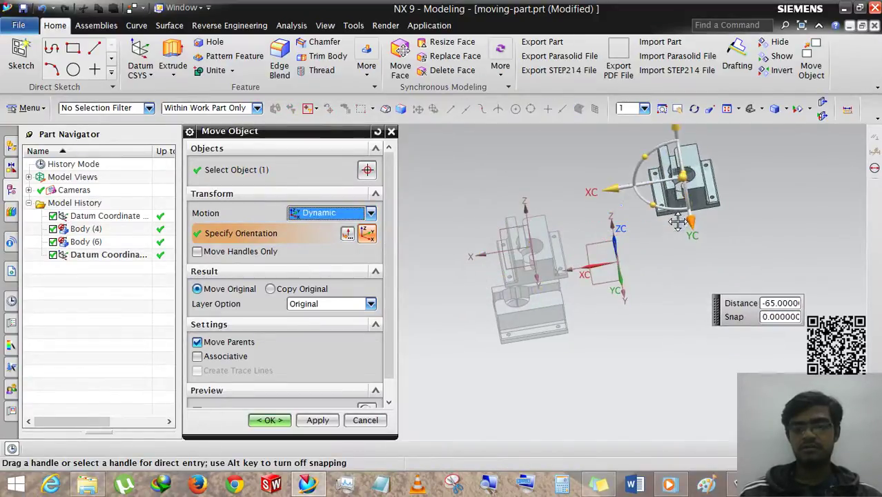
pyautogui.click(264, 421)
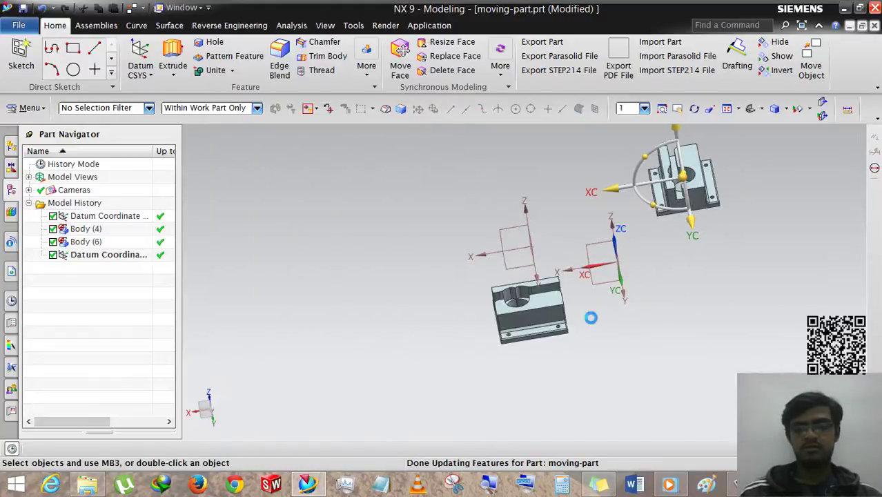
pyautogui.scroll(-3, 467, 321)
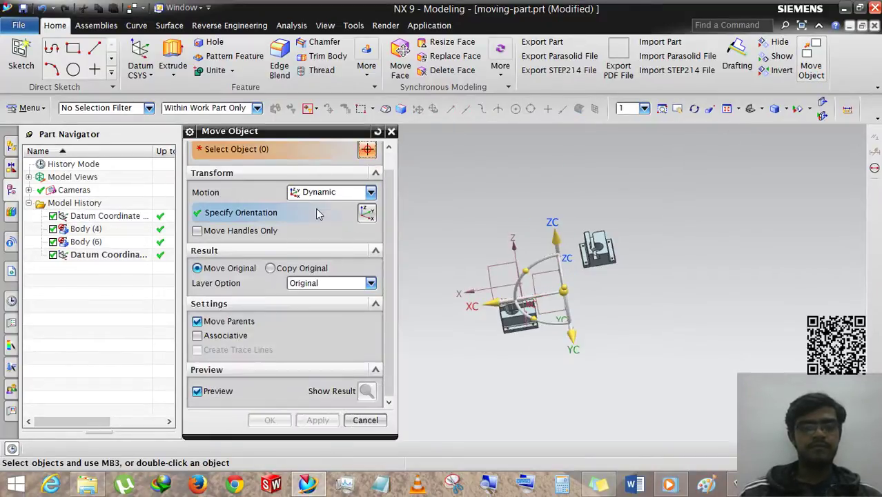
# Step: Switch the Move Object motion to Delta XYZ and select the VALVE-MAIN body
pyautogui.click(331, 192)
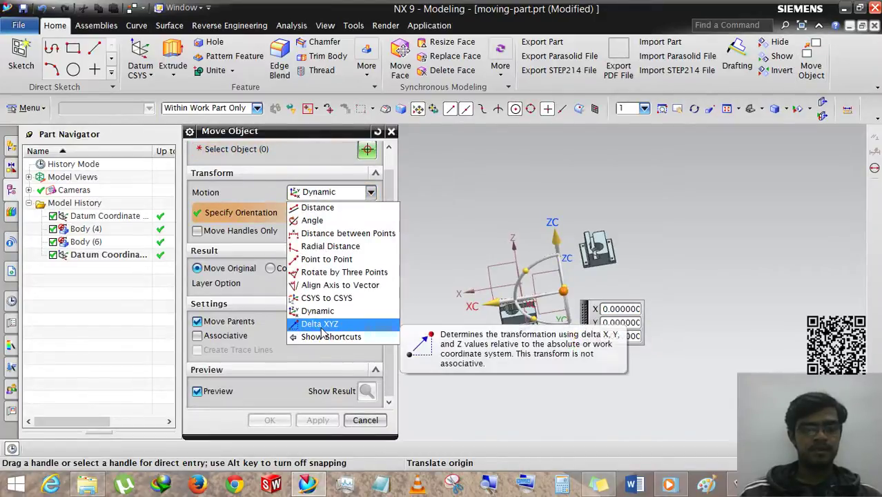
pyautogui.click(321, 326)
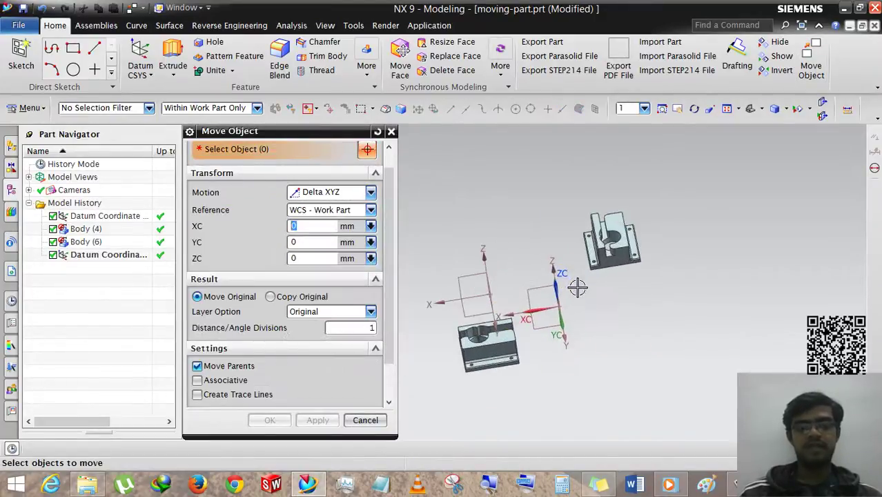
pyautogui.moveTo(577, 287); pyautogui.dragTo(550, 299, button='middle')
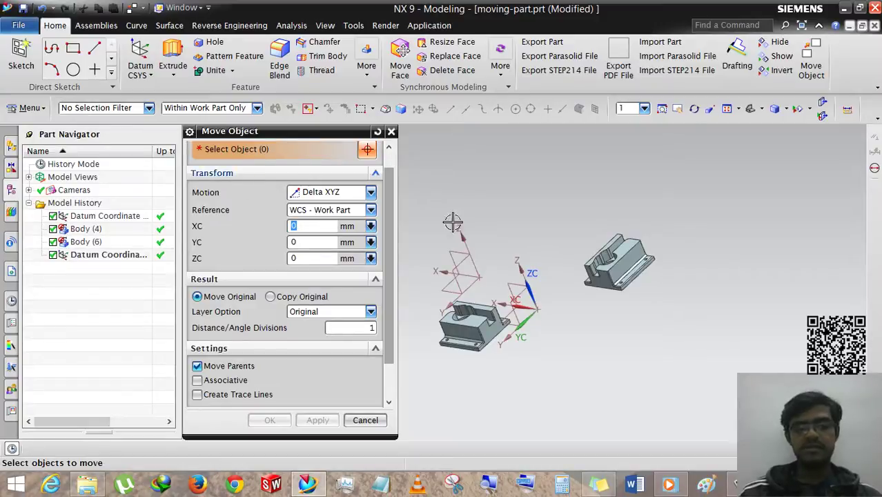
pyautogui.click(626, 265)
pyautogui.scroll(1, 693, 237)
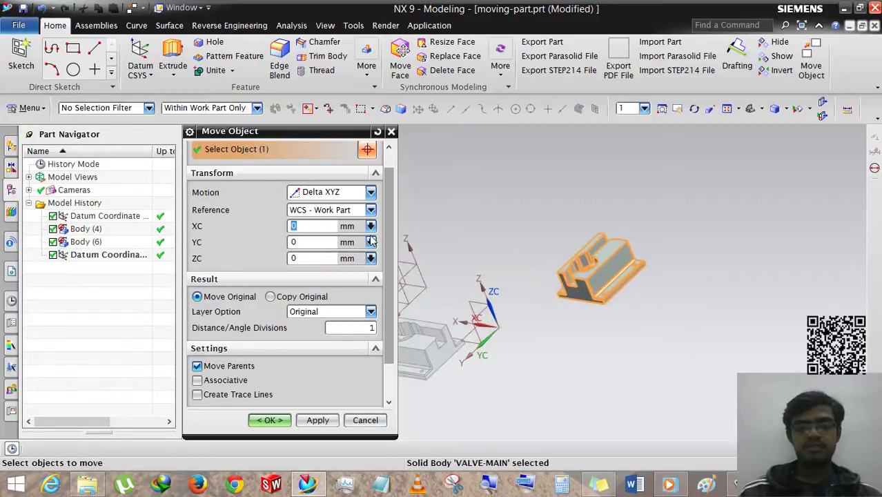
# Step: With WCS - Work Part as reference, apply offsets XC 50, YC 100, ZC 330
pyautogui.click(316, 211)
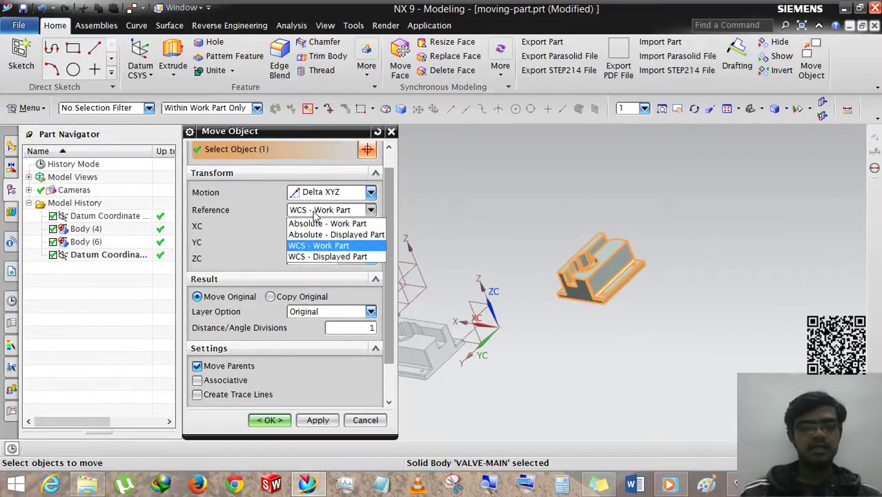
pyautogui.click(315, 214)
pyautogui.click(294, 226)
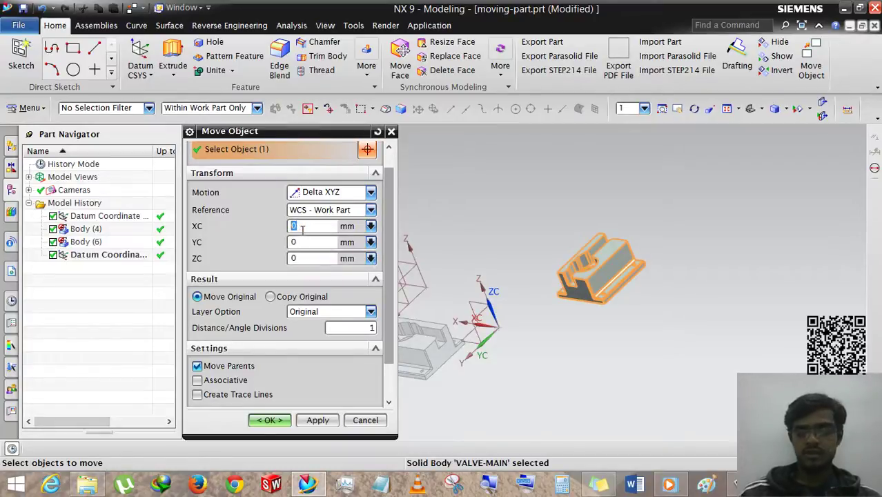
pyautogui.write('50')
pyautogui.click(307, 243)
pyautogui.write('100')
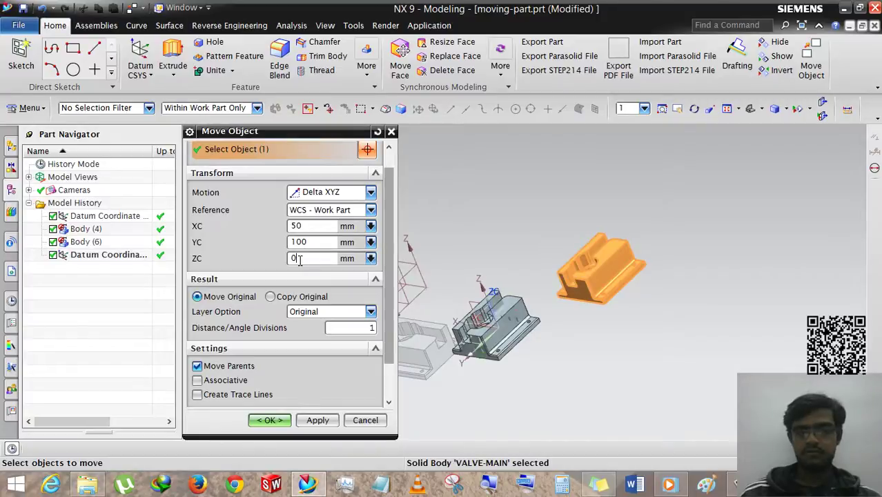
pyautogui.write('330')
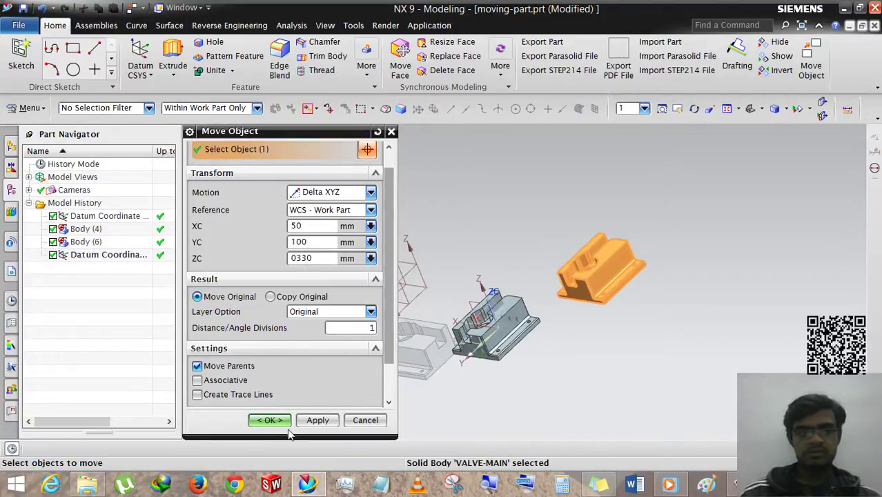
pyautogui.scroll(-1, 351, 406)
pyautogui.click(266, 420)
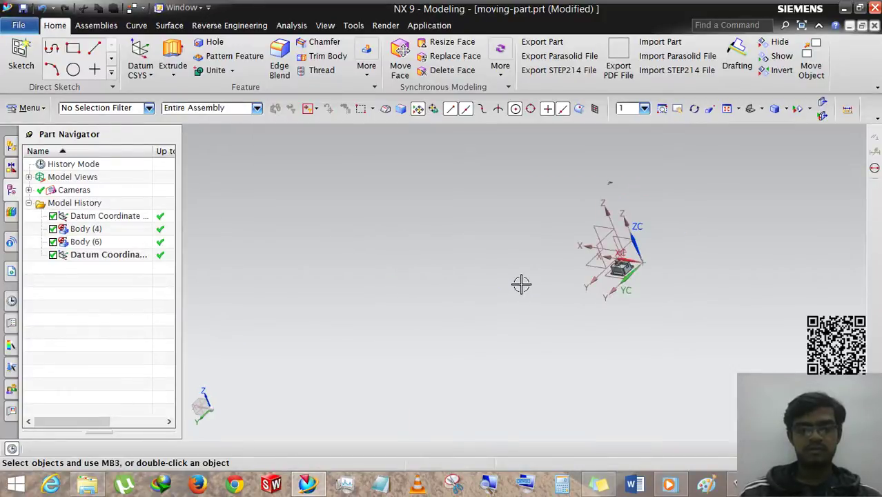
pyautogui.click(750, 109)
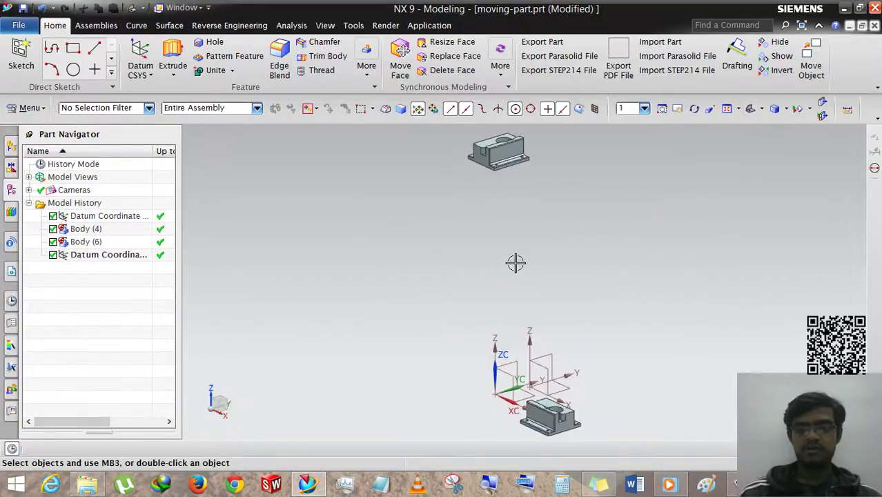
pyautogui.click(499, 153)
pyautogui.press('Escape')
pyautogui.moveTo(458, 234); pyautogui.dragTo(456, 290, button='middle')
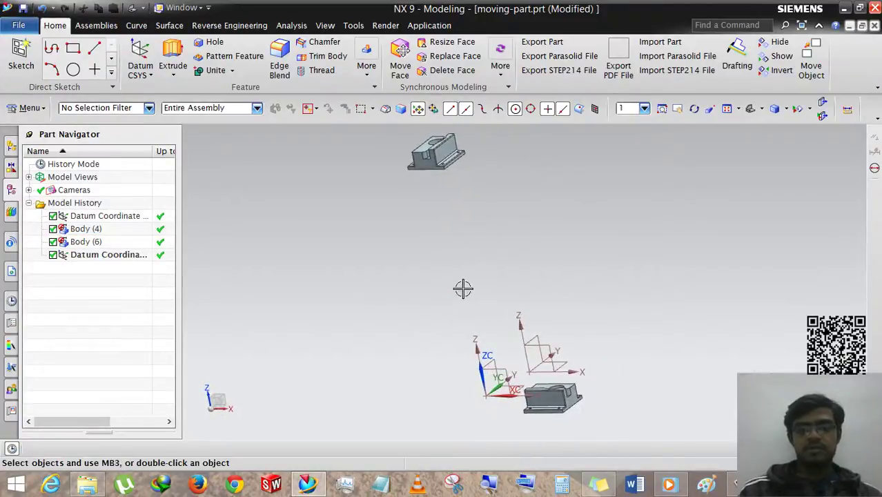
pyautogui.click(811, 65)
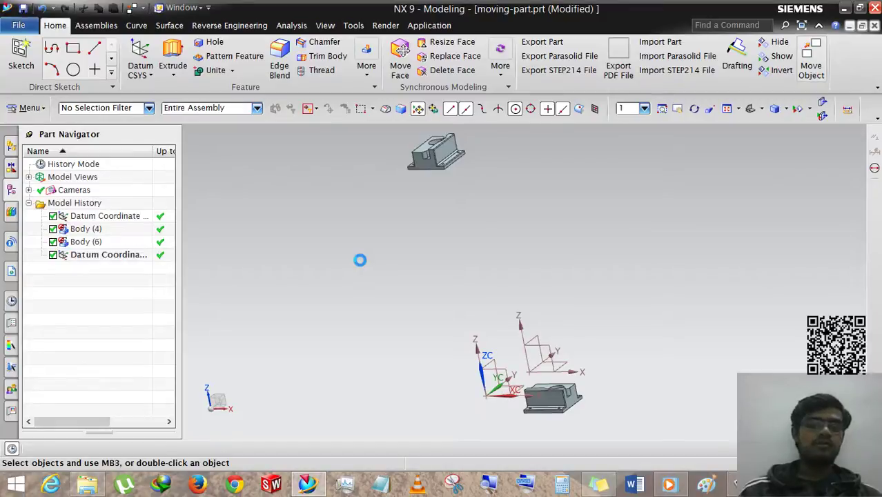